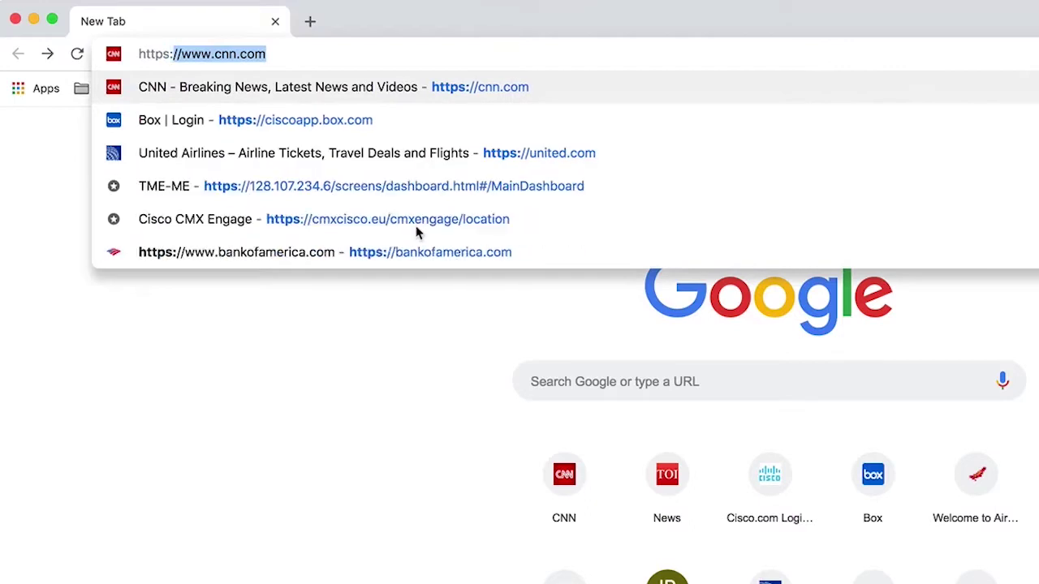
text(100.10.100)
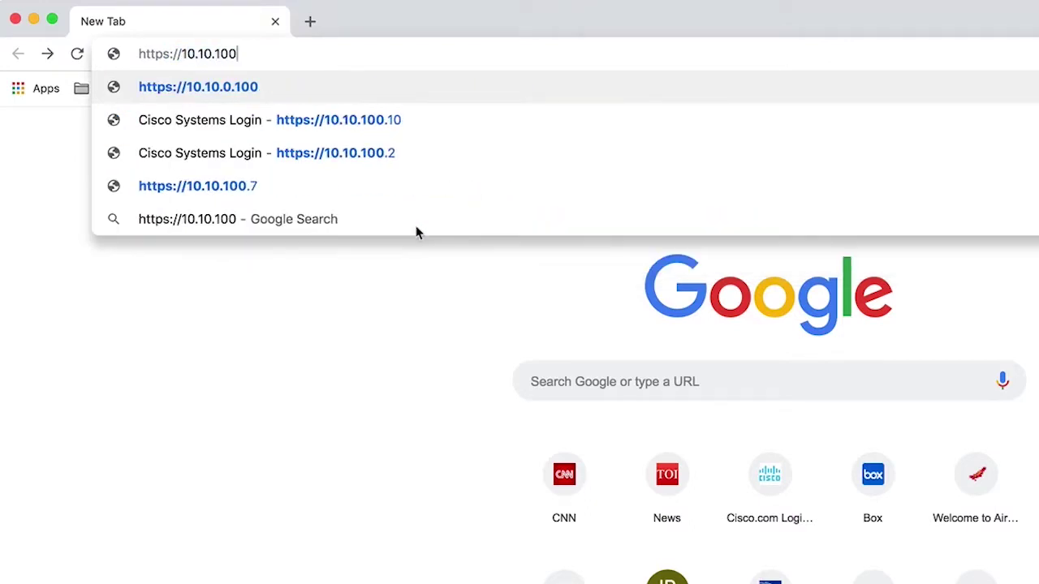
key(Return)
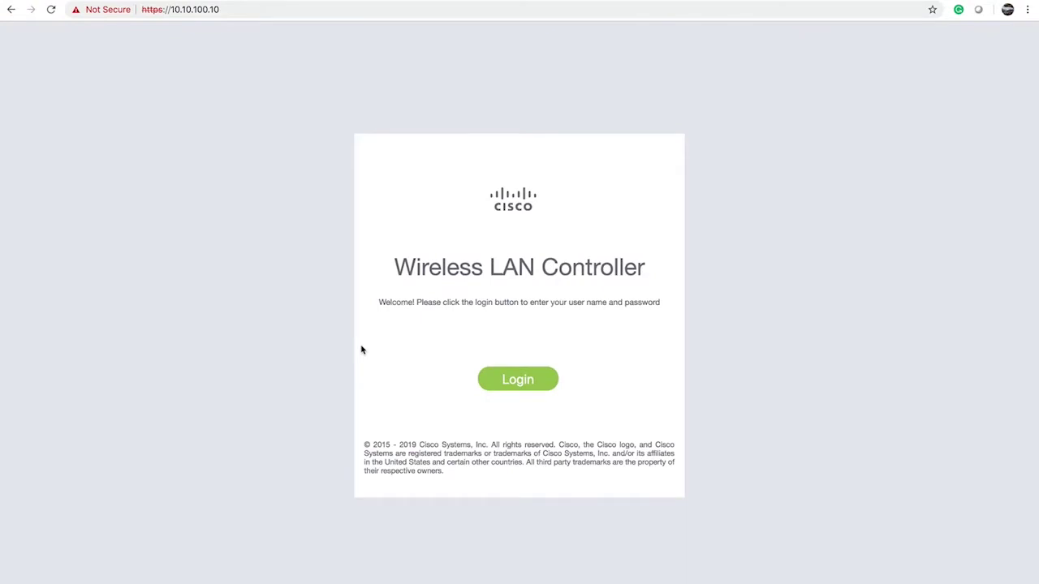
click(520, 385)
text(admin)
key(Tab)
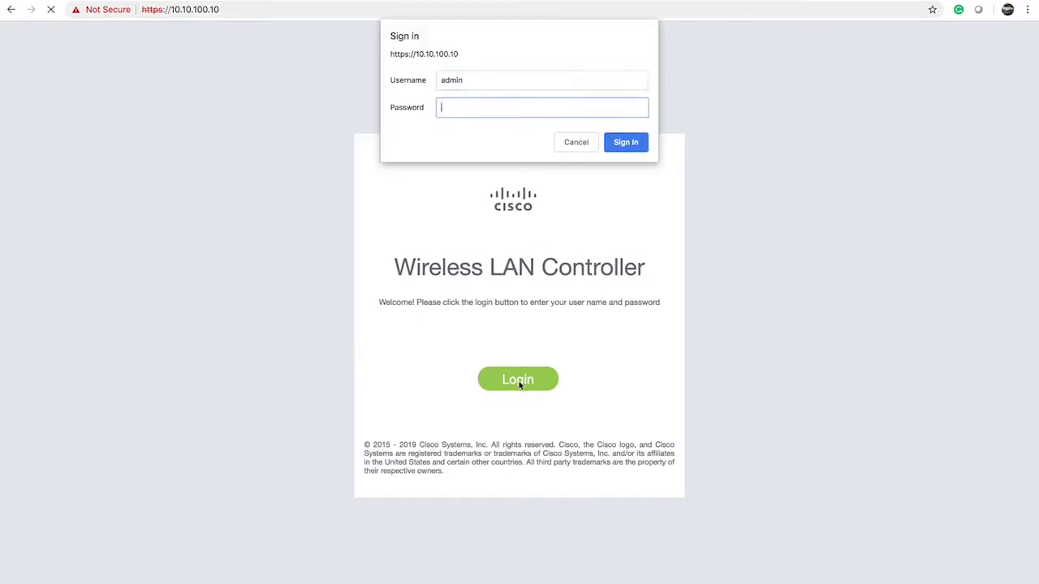
text(********)
key(Return)
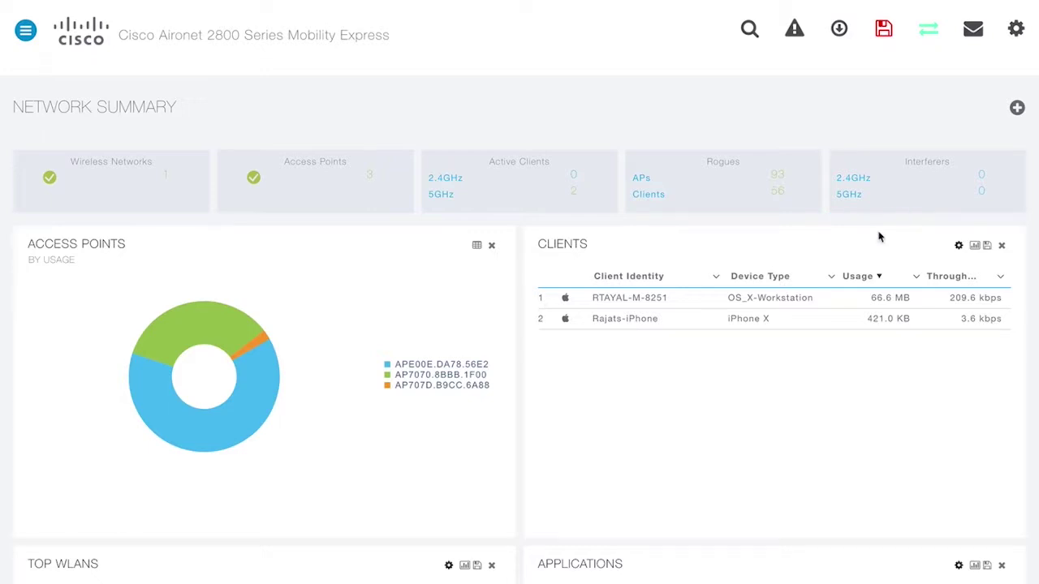
Switch the dashboard's Access Points usage panel from pie chart to table view
scroll(805, 262, down, 3)
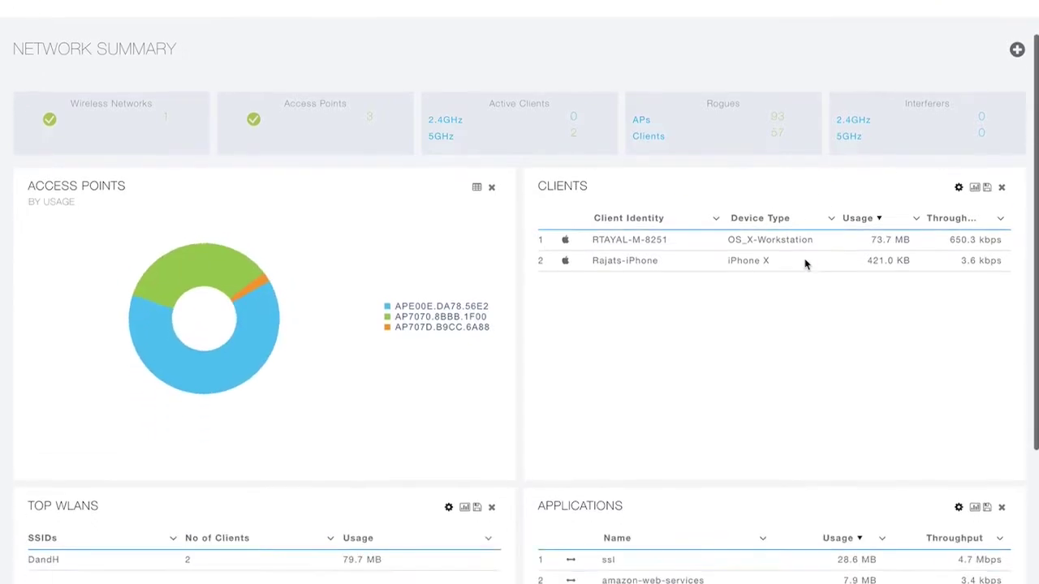
scroll(804, 262, down, 1)
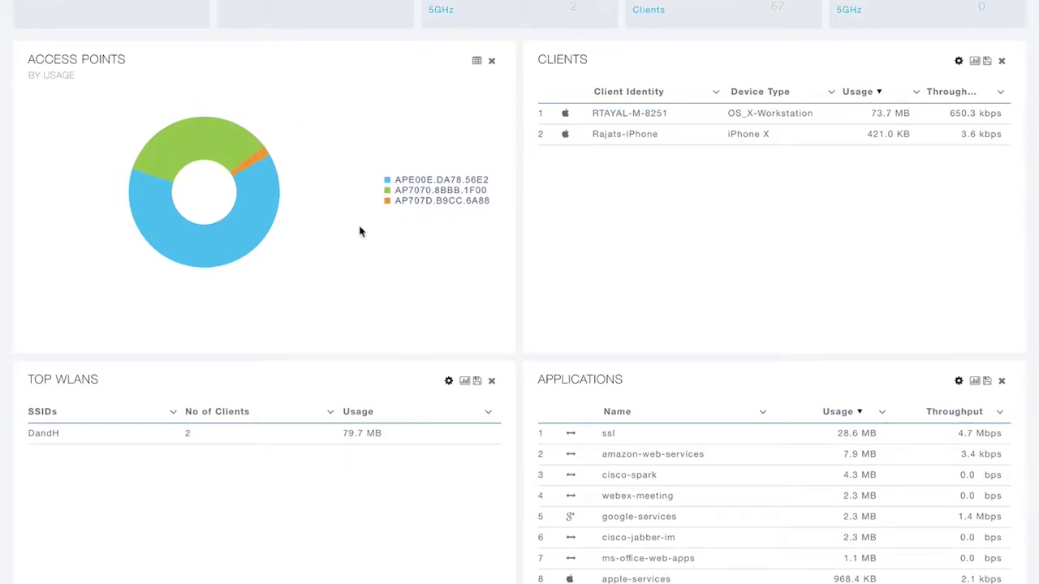
click(477, 62)
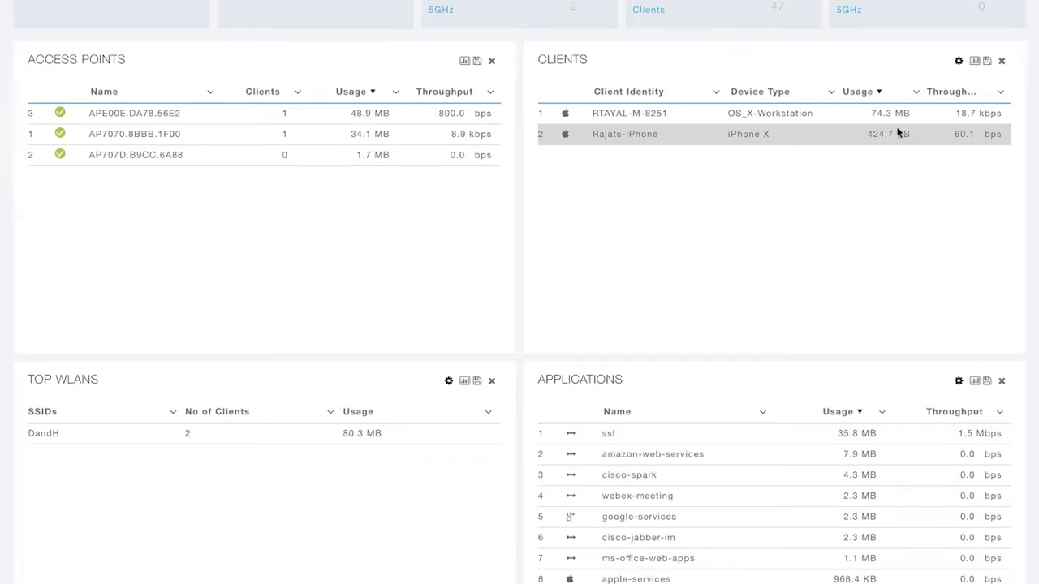
scroll(826, 201, down, 5)
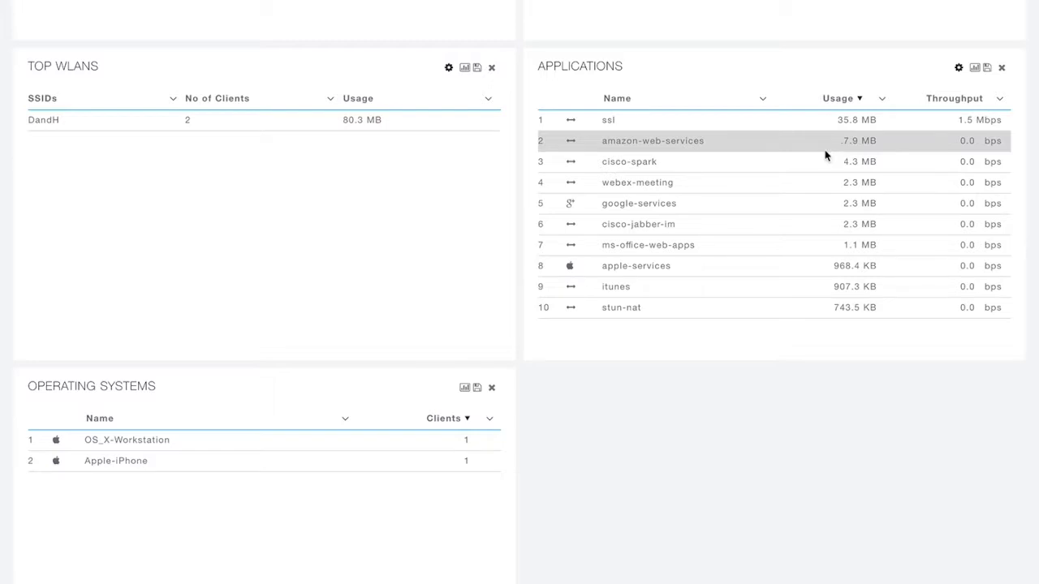
click(761, 185)
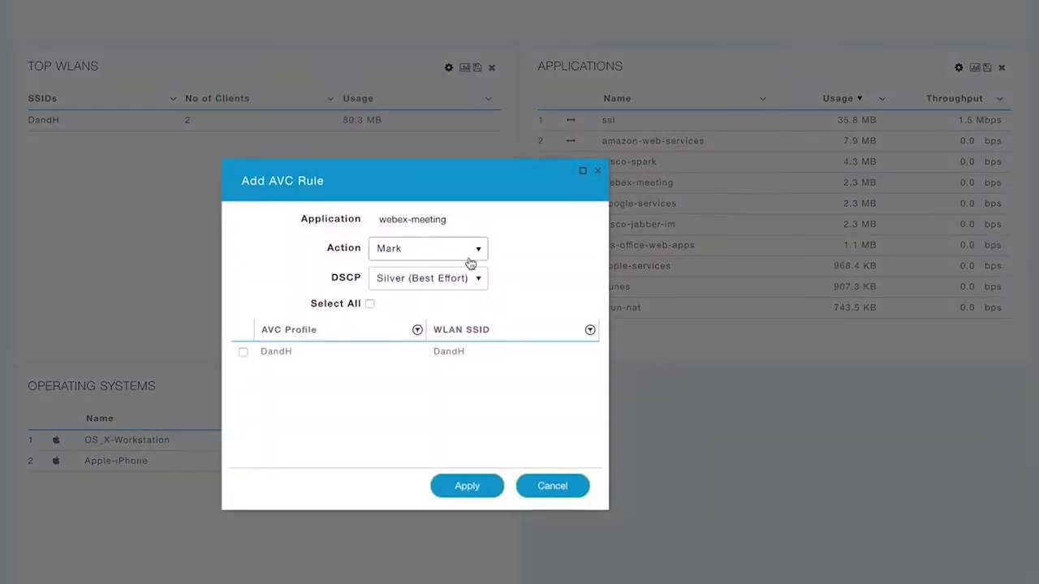
click(459, 252)
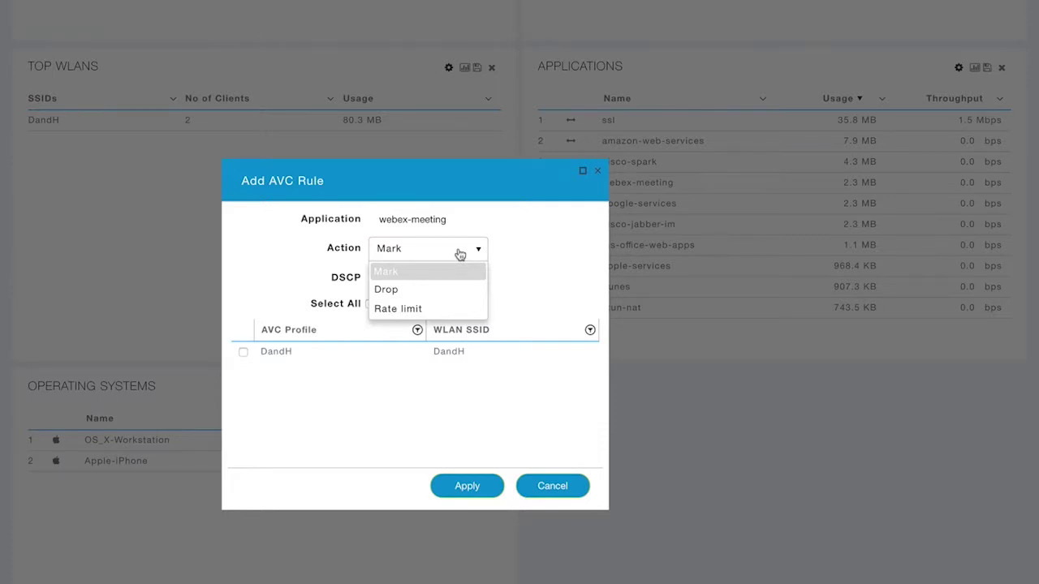
click(419, 290)
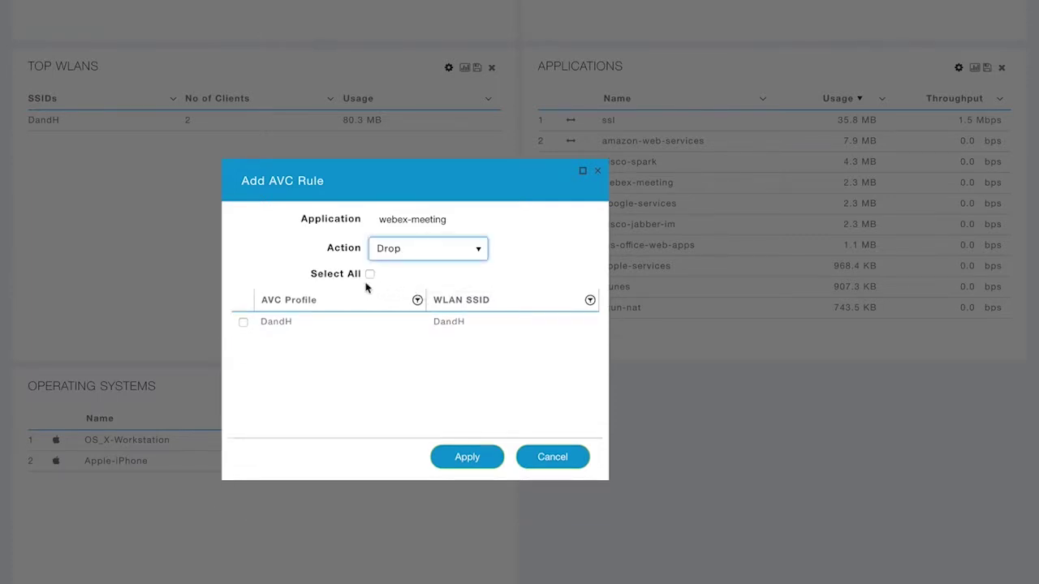
click(242, 332)
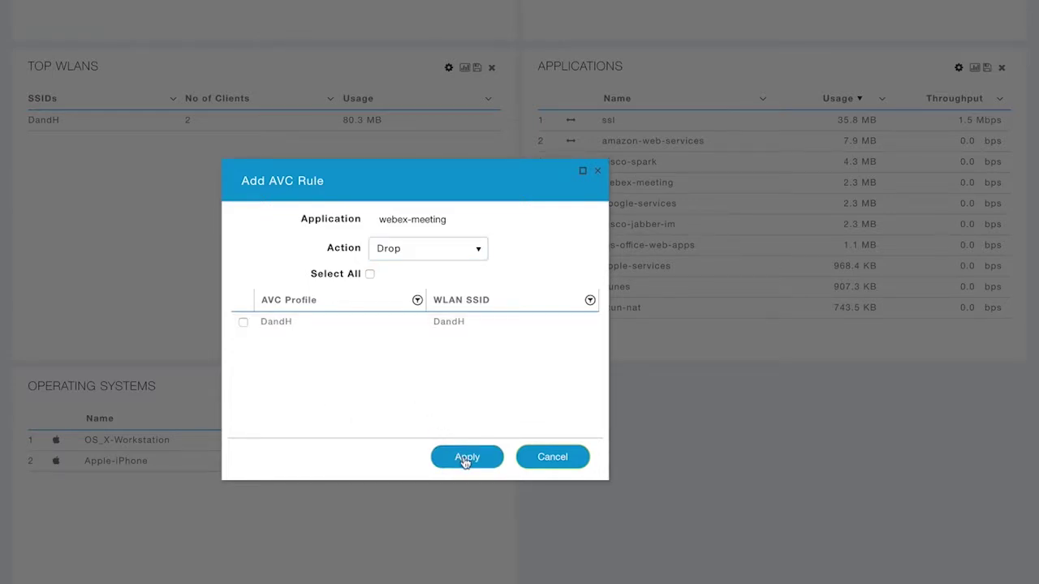
click(551, 457)
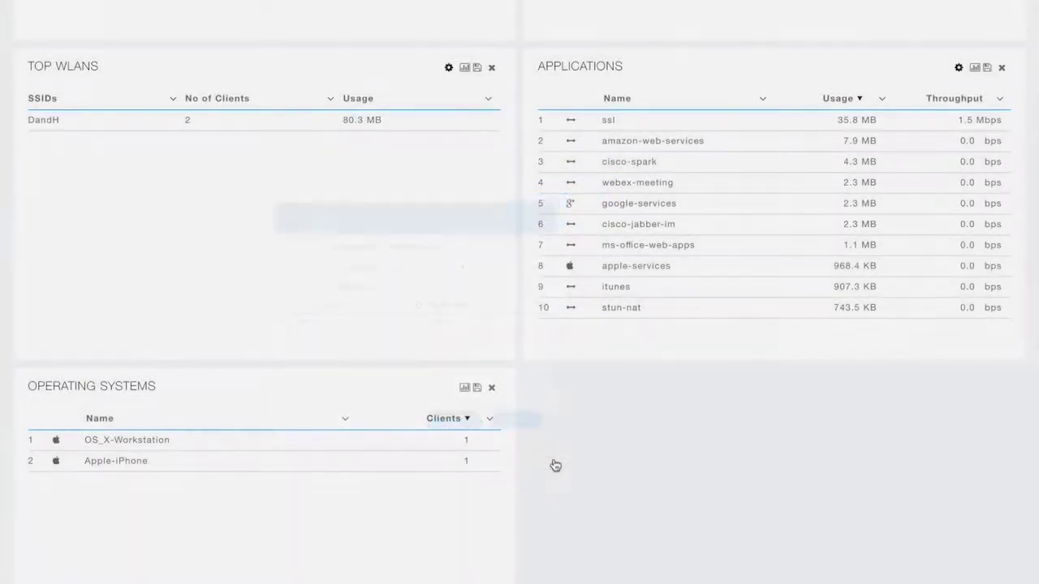
scroll(364, 556, up, 2)
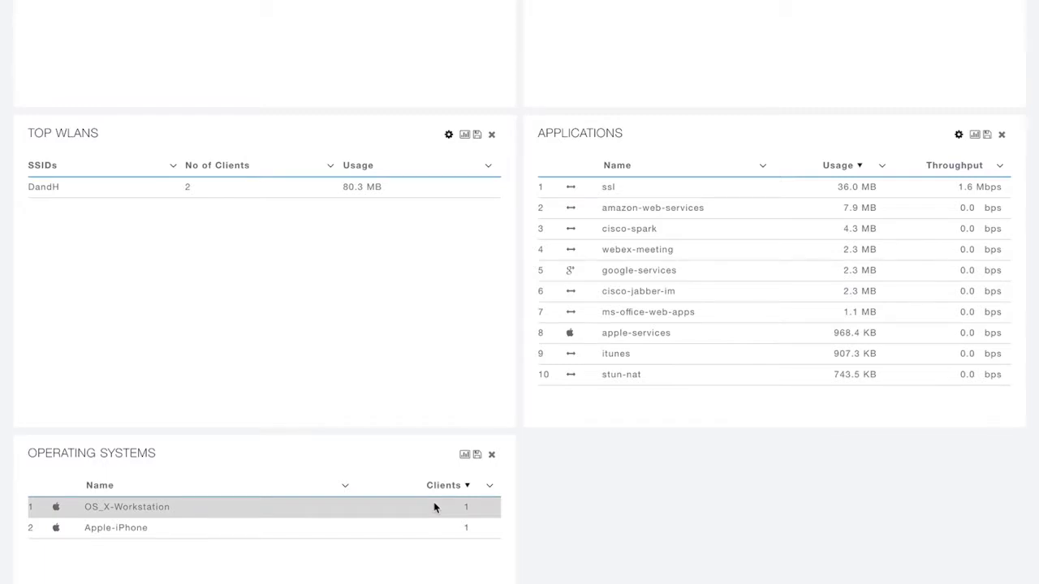
scroll(434, 507, up, 5)
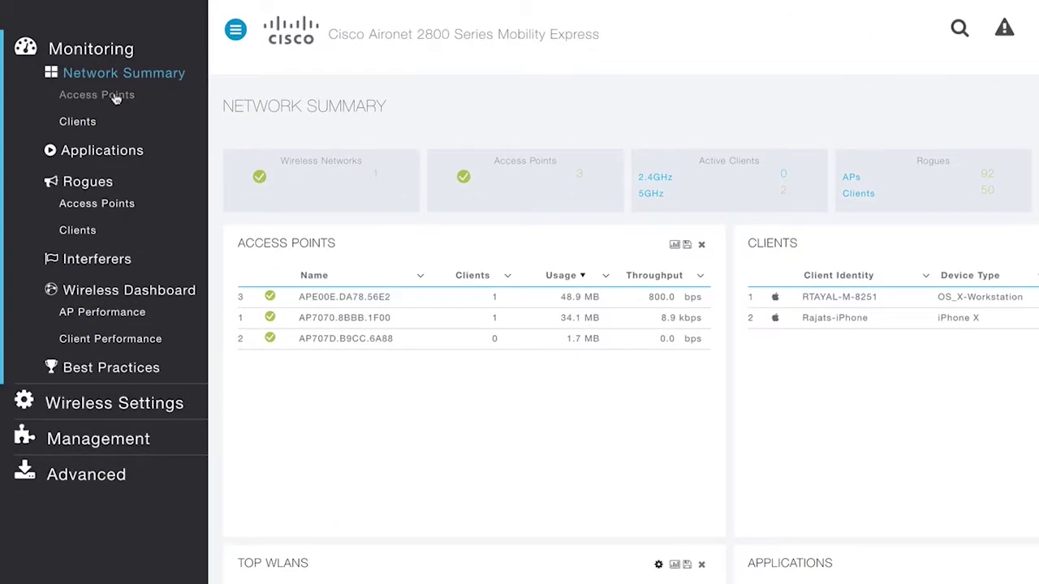
Open Monitoring > Access Points and review the details of AP707D.B9CC.6A88
click(114, 96)
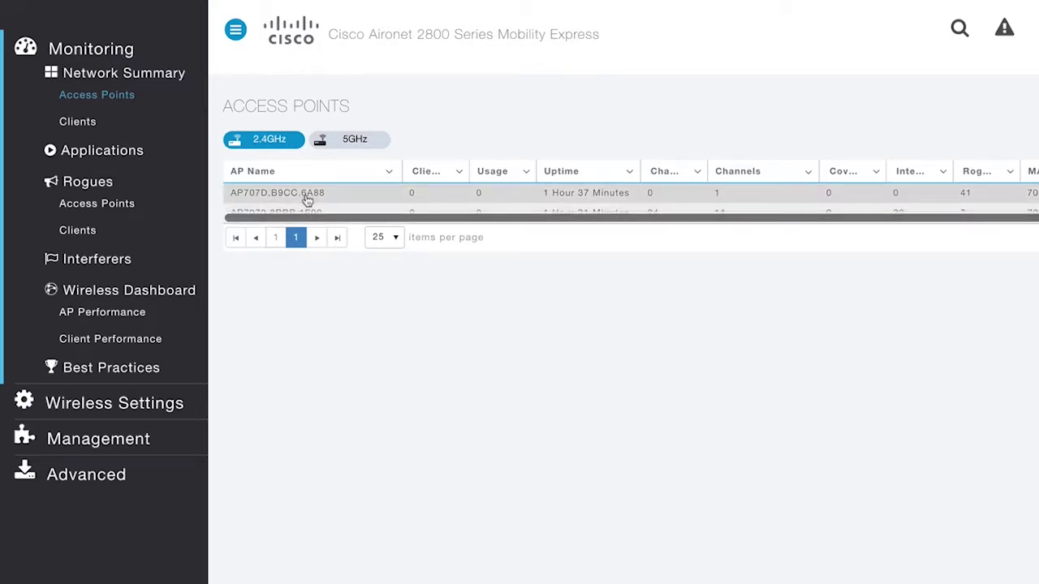
click(308, 200)
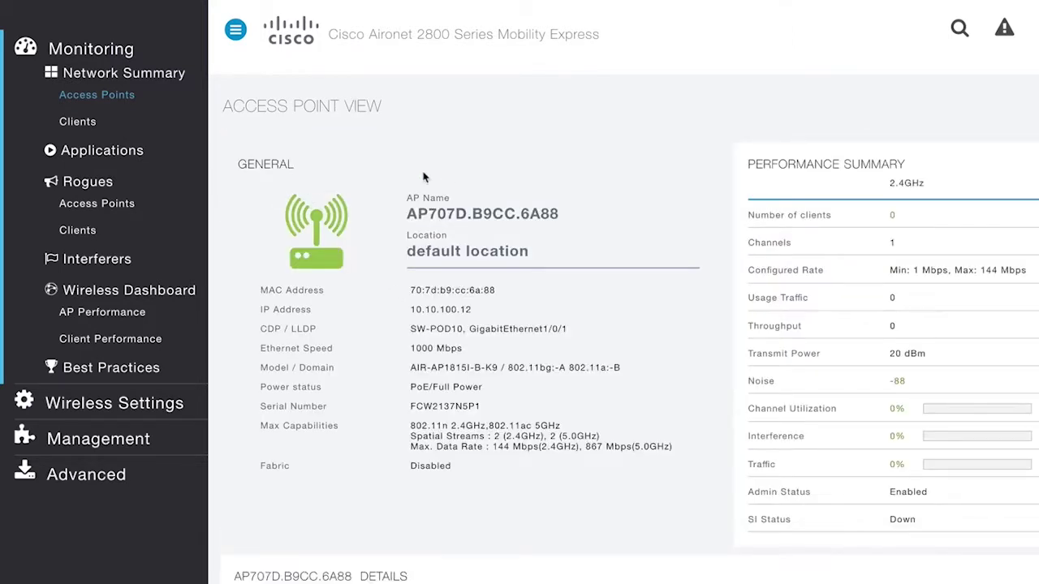
scroll(342, 211, down, 2)
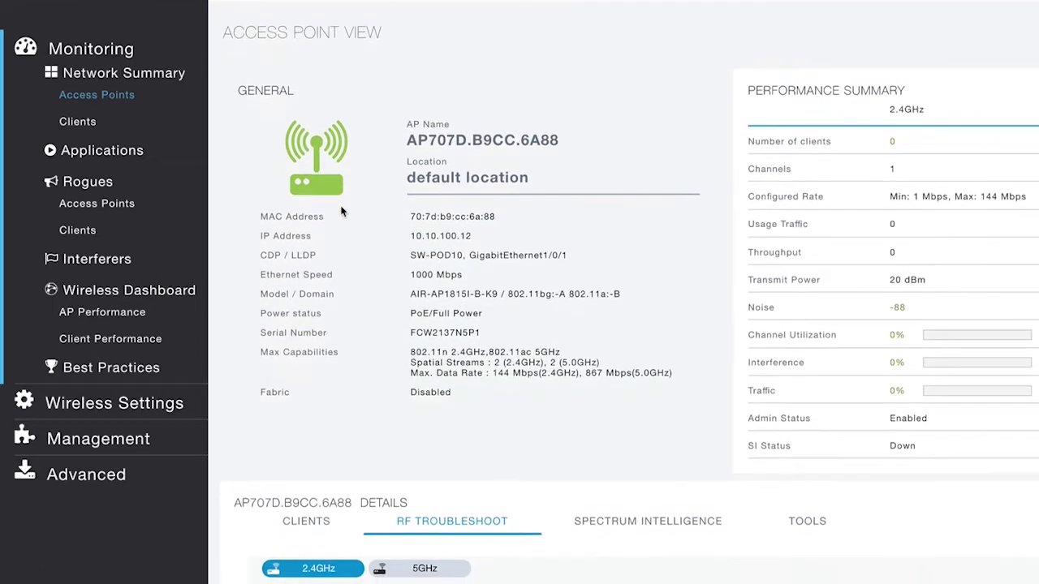
scroll(527, 248, up, 2)
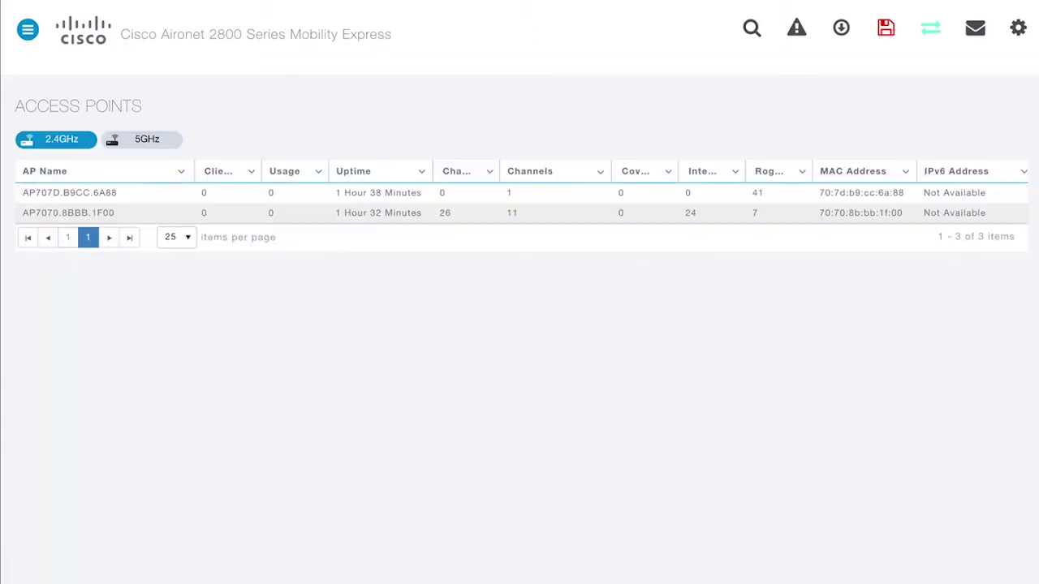
Open the Access Point View for AP7070.8BBB.1F00
click(130, 211)
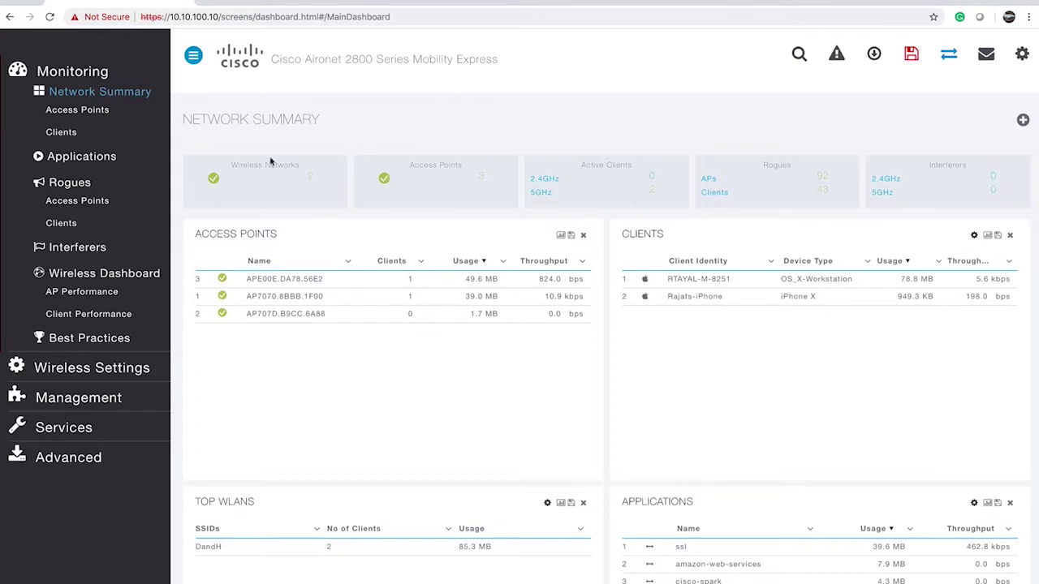
In Wireless Settings > Access Points, set AP707D.B9CC.6A88 as Preferred Master and apply
click(71, 367)
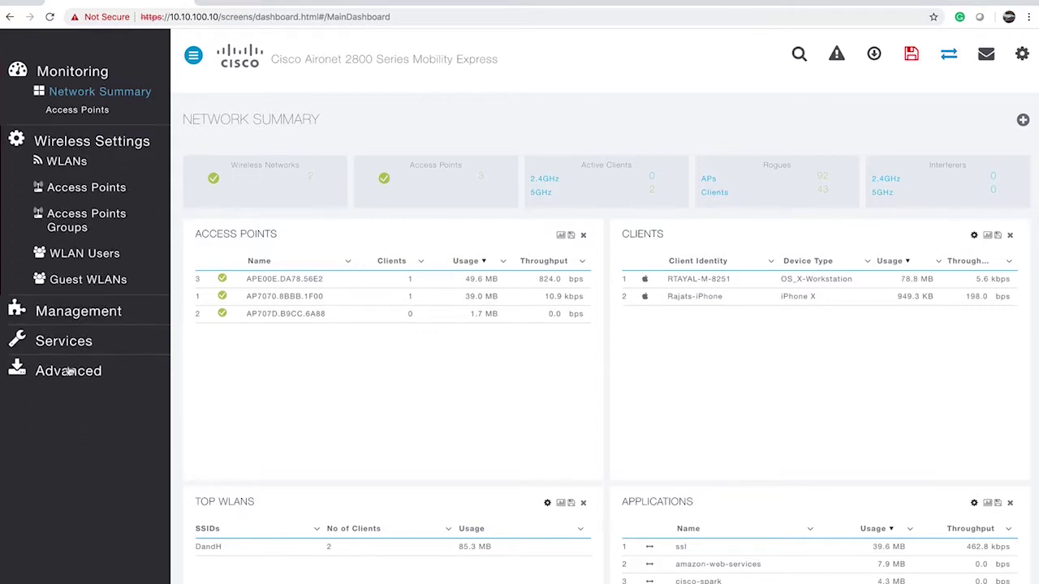
click(102, 154)
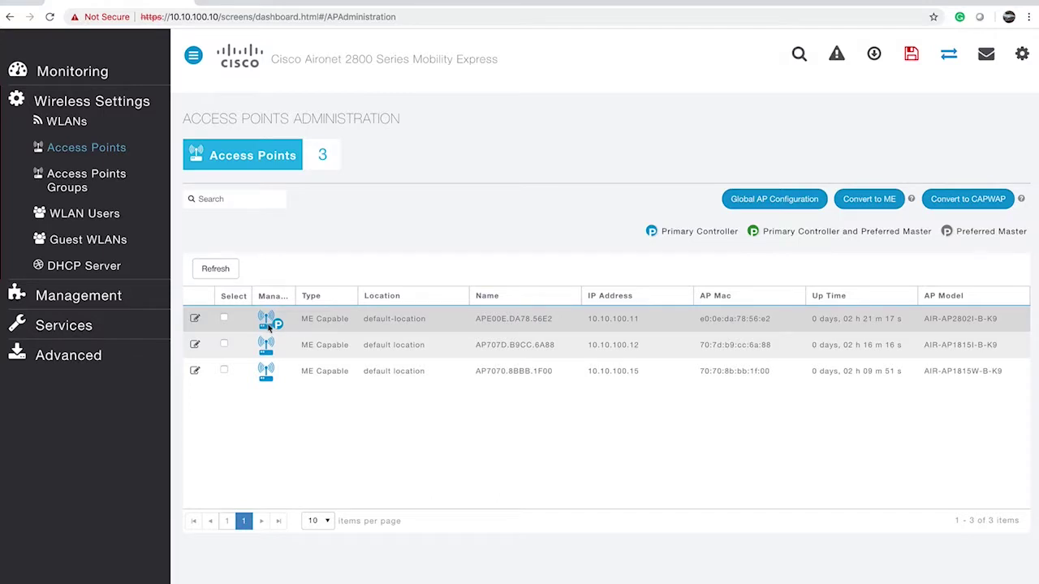
mouse_move(282, 319)
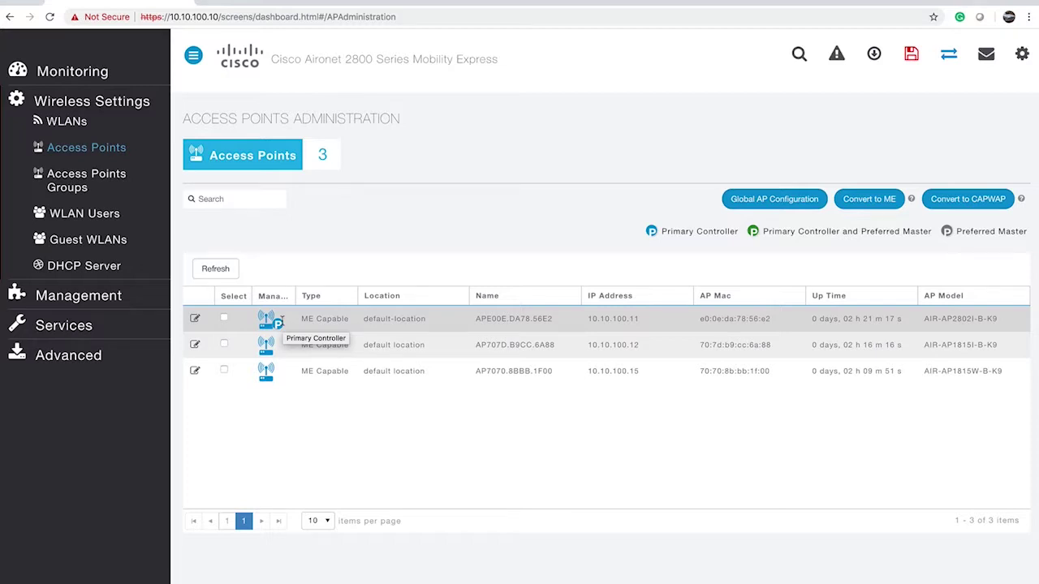
click(195, 347)
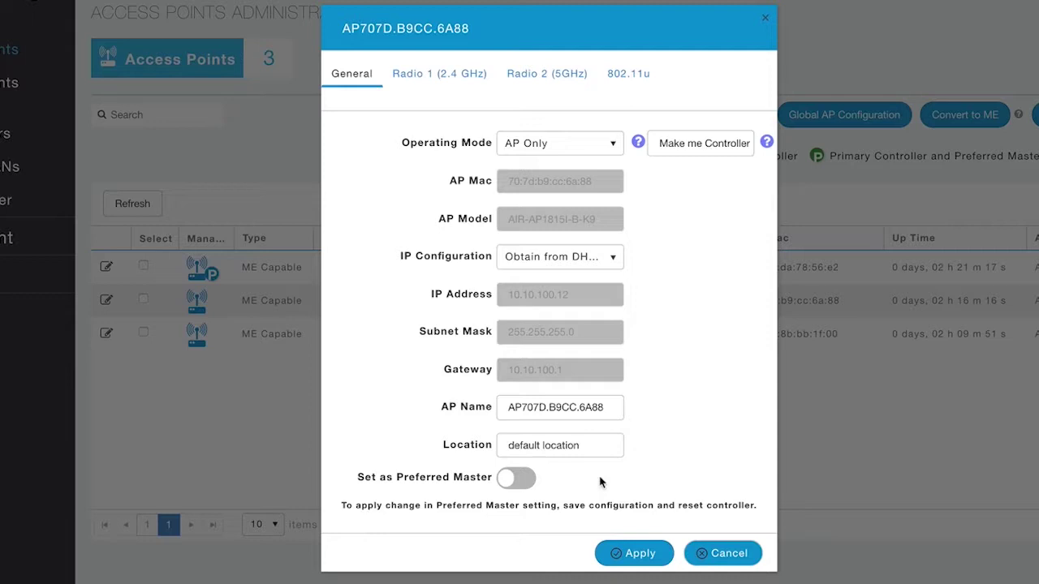
click(505, 483)
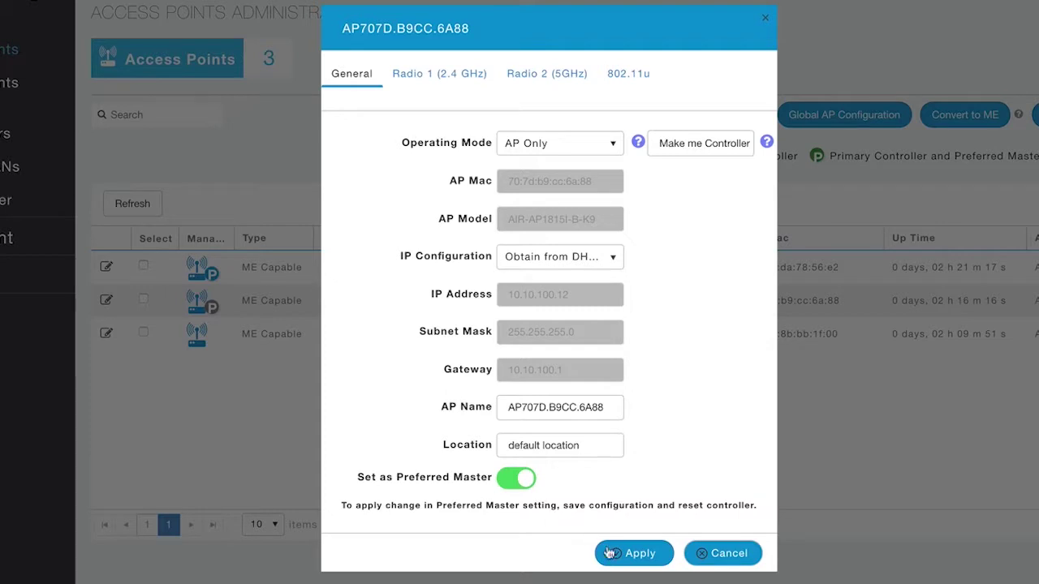
click(623, 553)
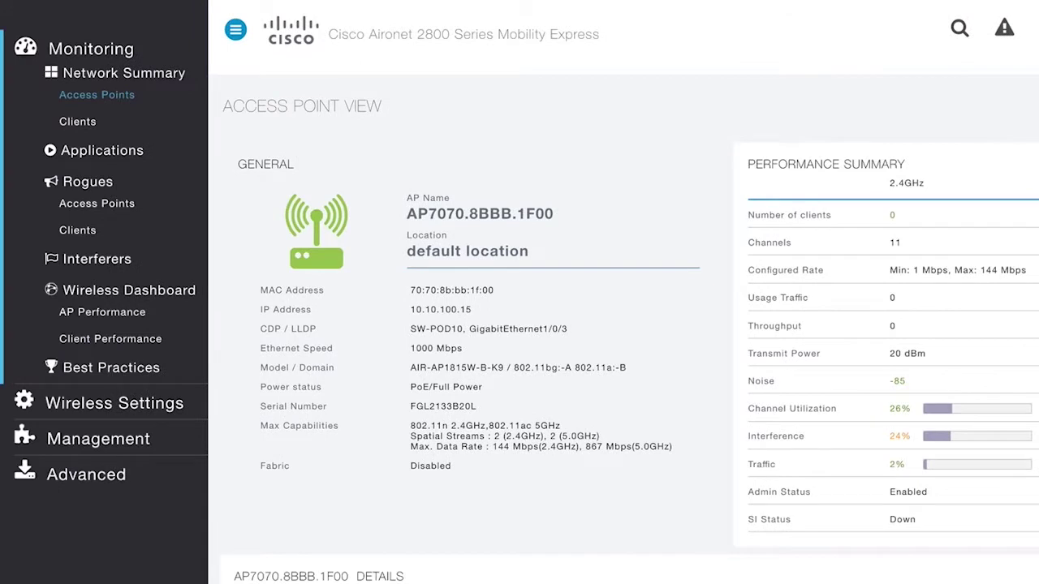
Open the Client View of the first Unknown client under Monitoring > Clients
click(87, 126)
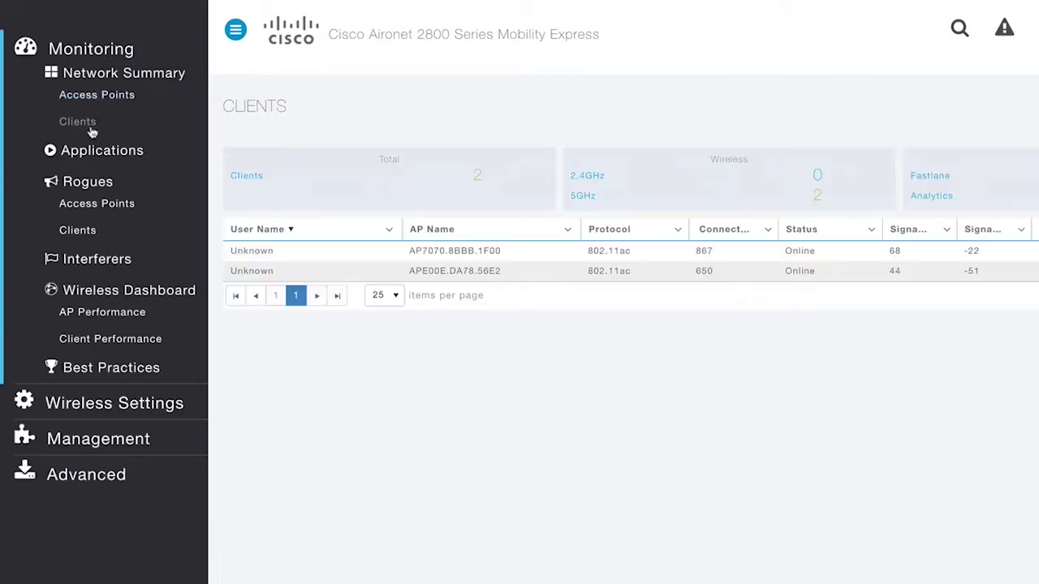
click(254, 254)
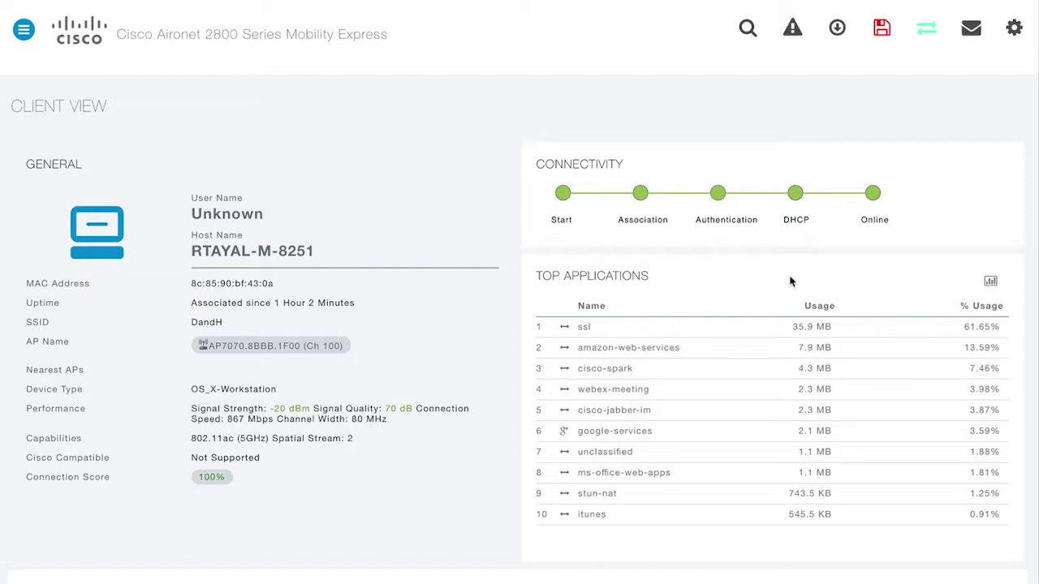
scroll(789, 394, down, 5)
scroll(790, 395, down, 4)
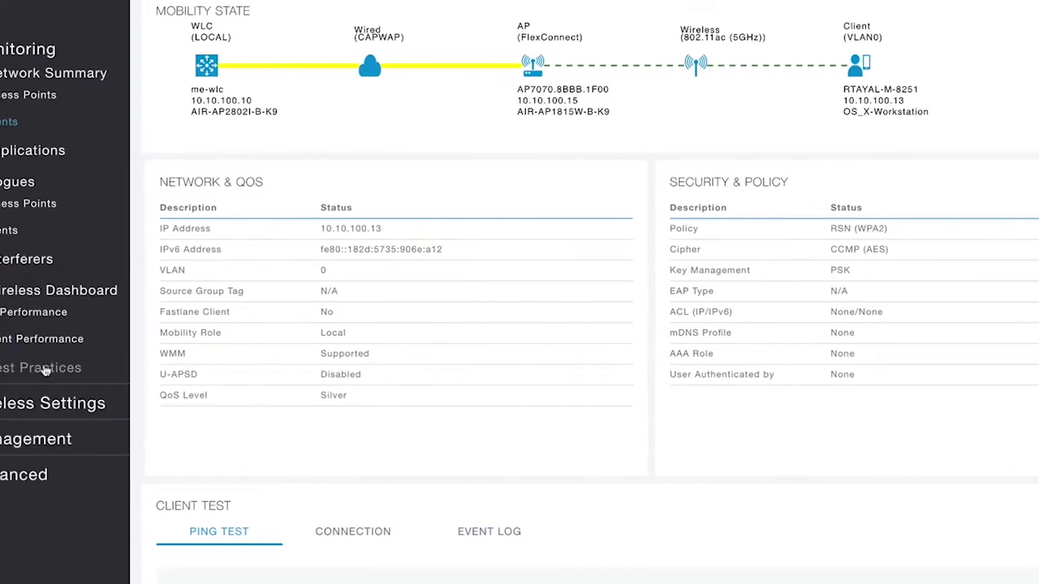
click(122, 369)
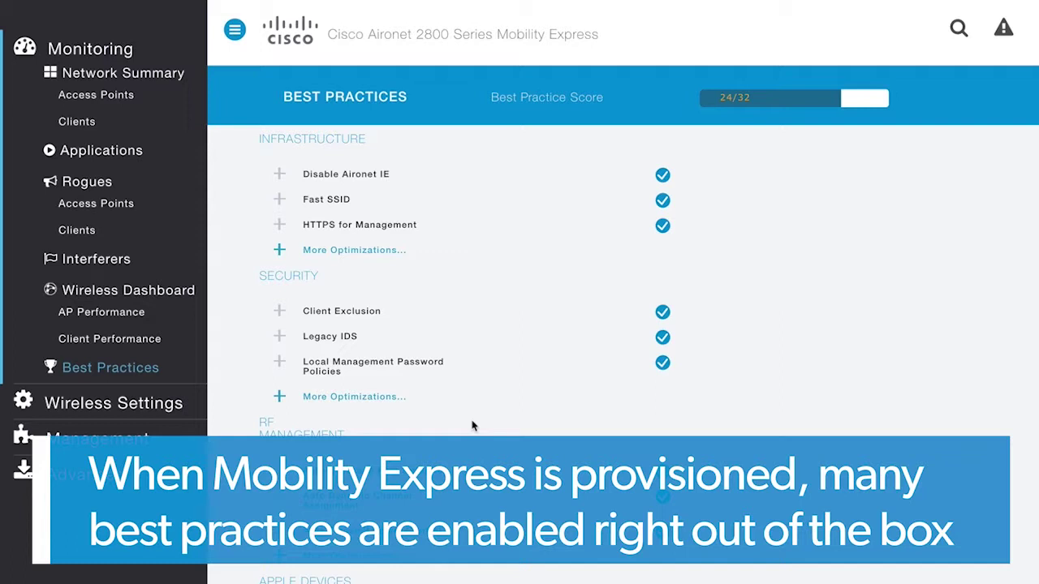
Go to Wireless Settings > WLANs, listing DandH, and begin a new WLAN/RLAN
scroll(473, 426, down, 2)
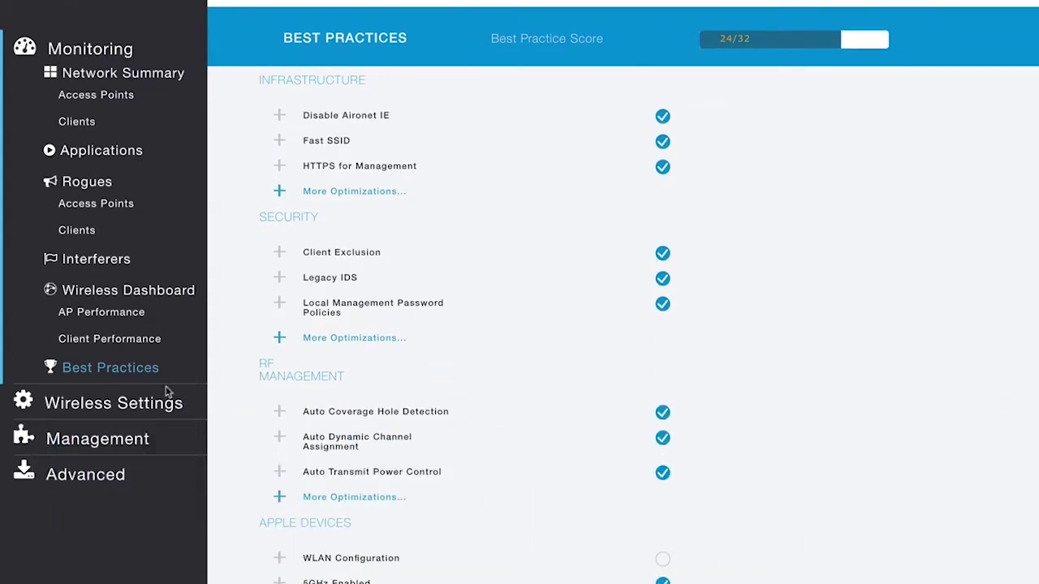
click(118, 403)
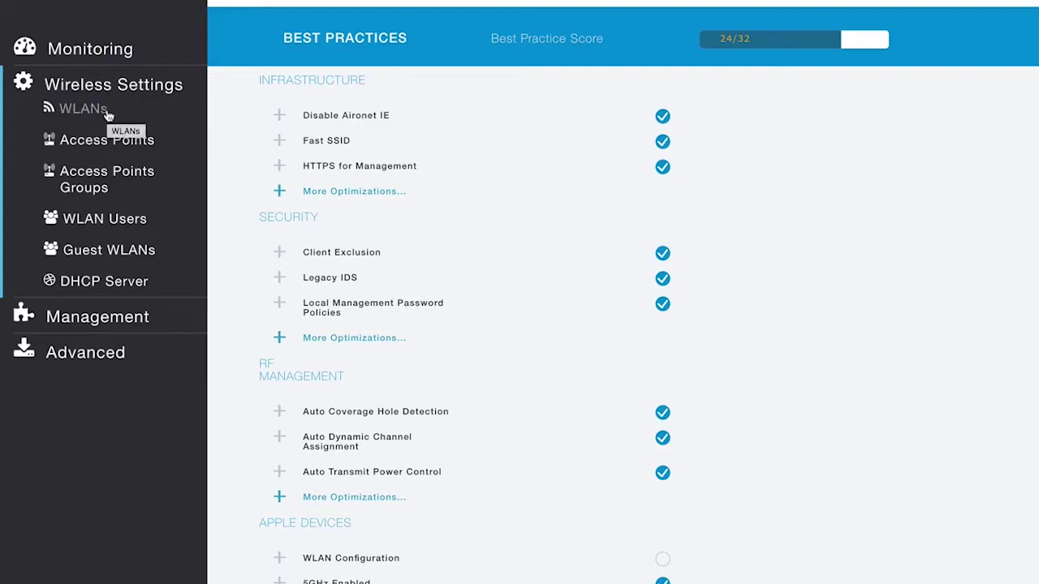
click(108, 115)
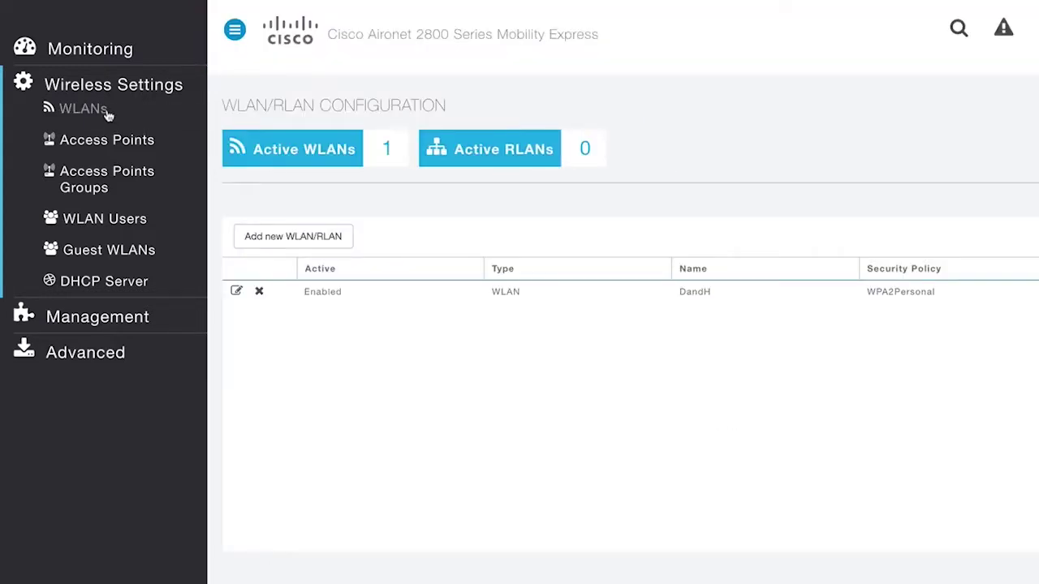
click(273, 238)
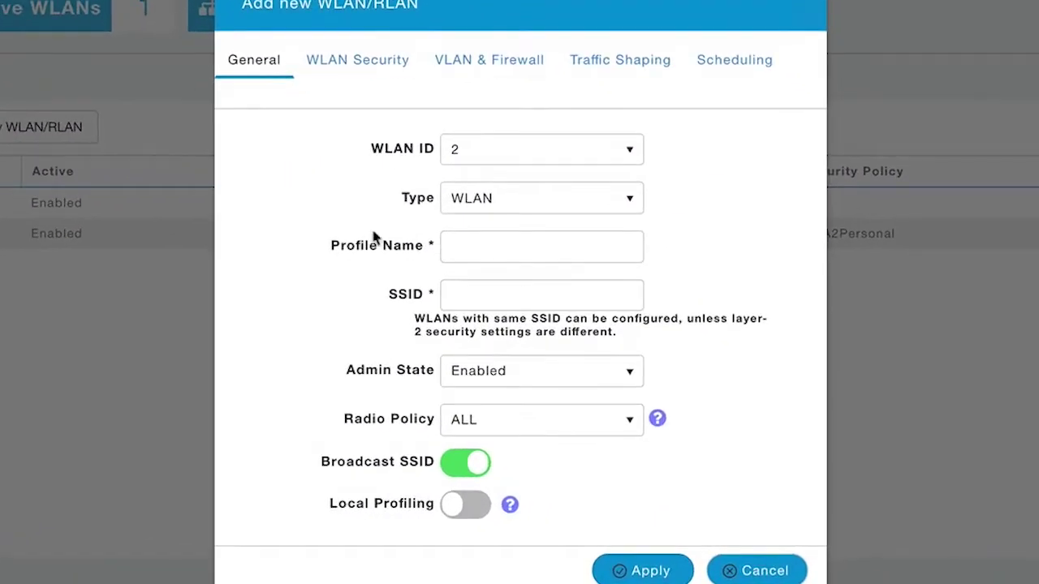
Set profile name and SSID to DandH-Guest and enable Local Profiling
click(595, 319)
click(455, 243)
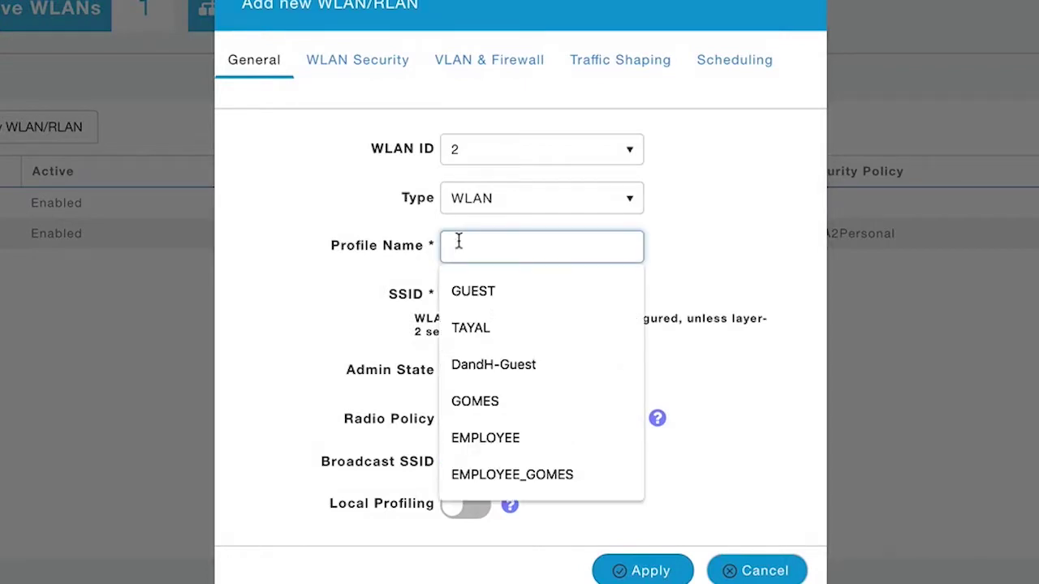
click(484, 365)
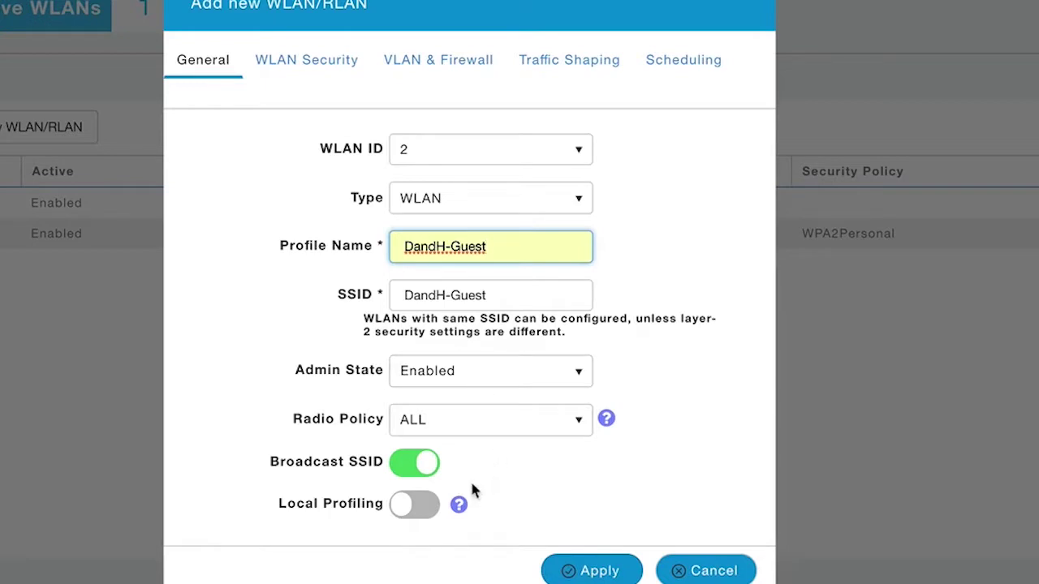
click(407, 518)
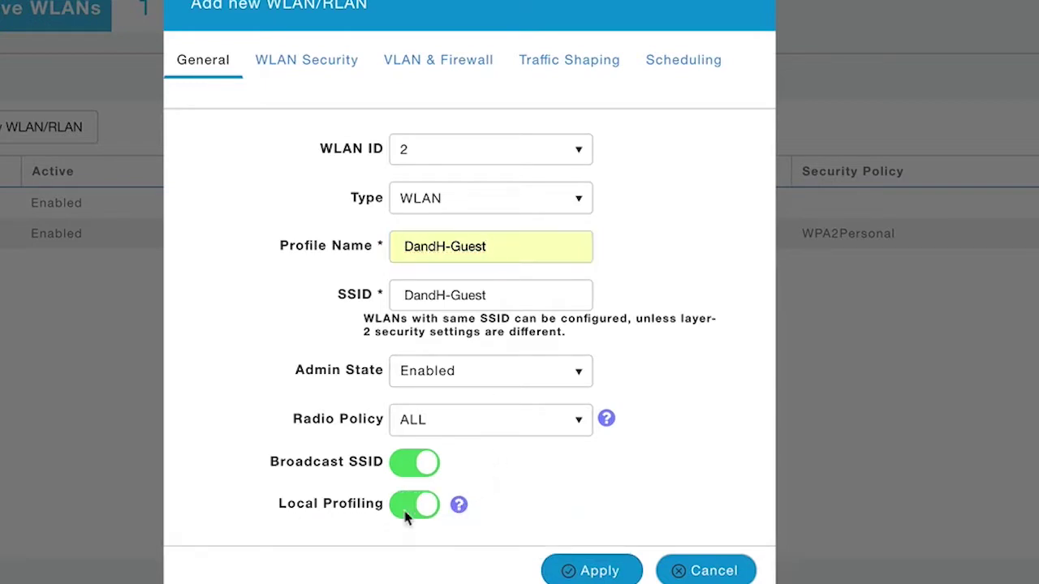
Enable Guest Network and Captive Network Assistant with Web Consent access type
click(324, 71)
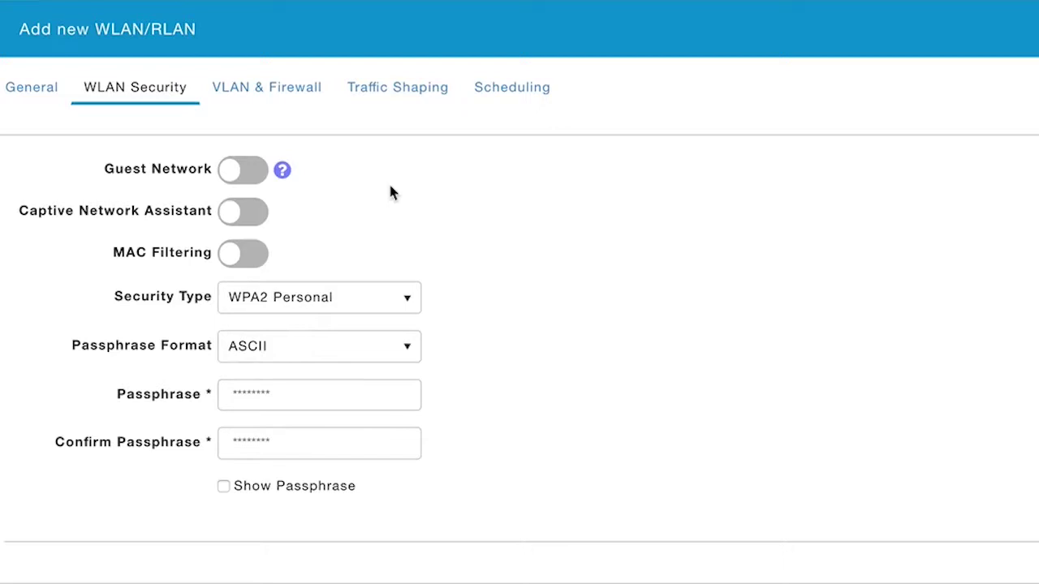
click(226, 177)
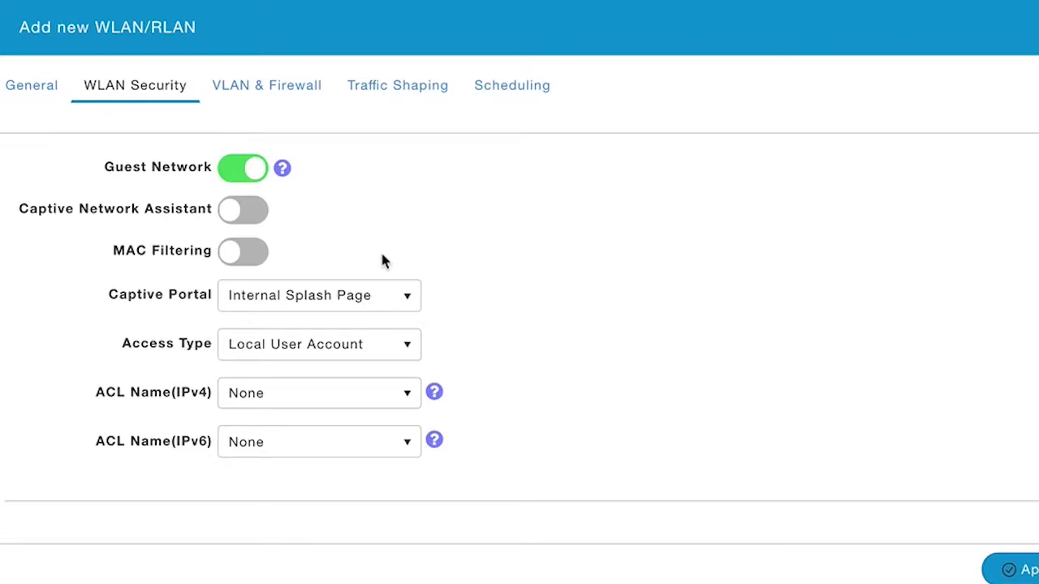
click(230, 217)
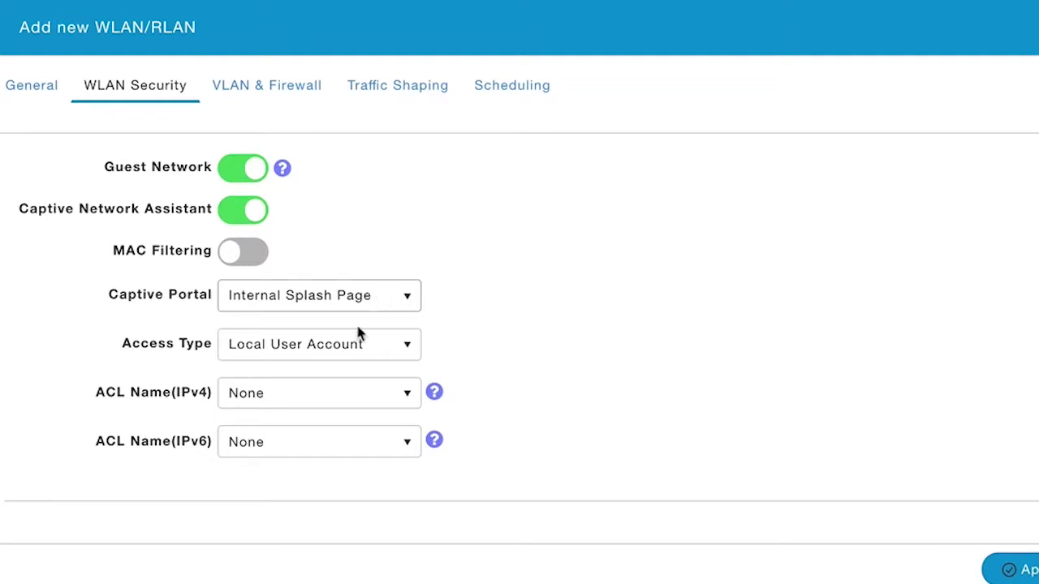
click(343, 350)
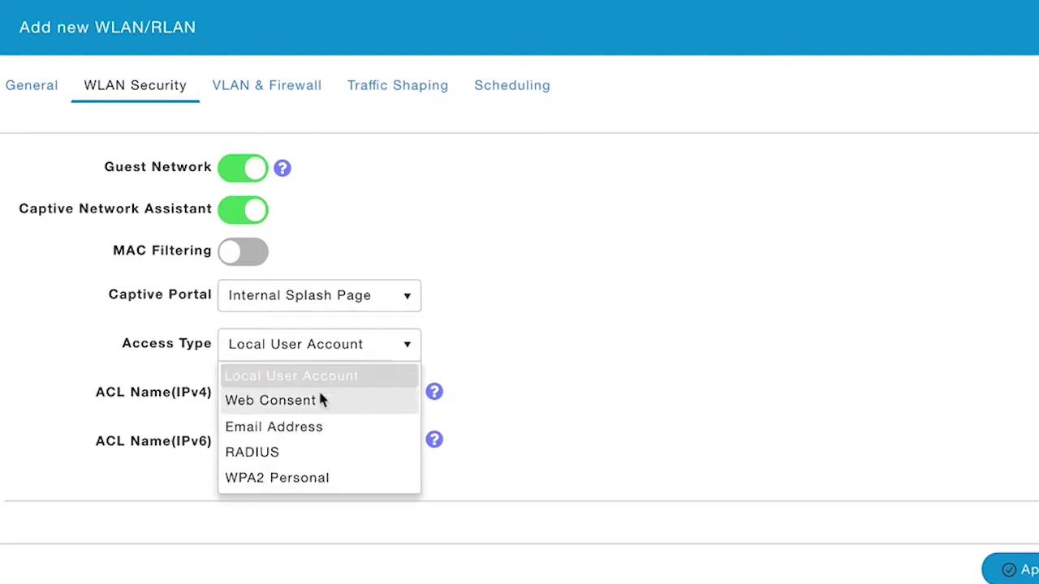
click(319, 399)
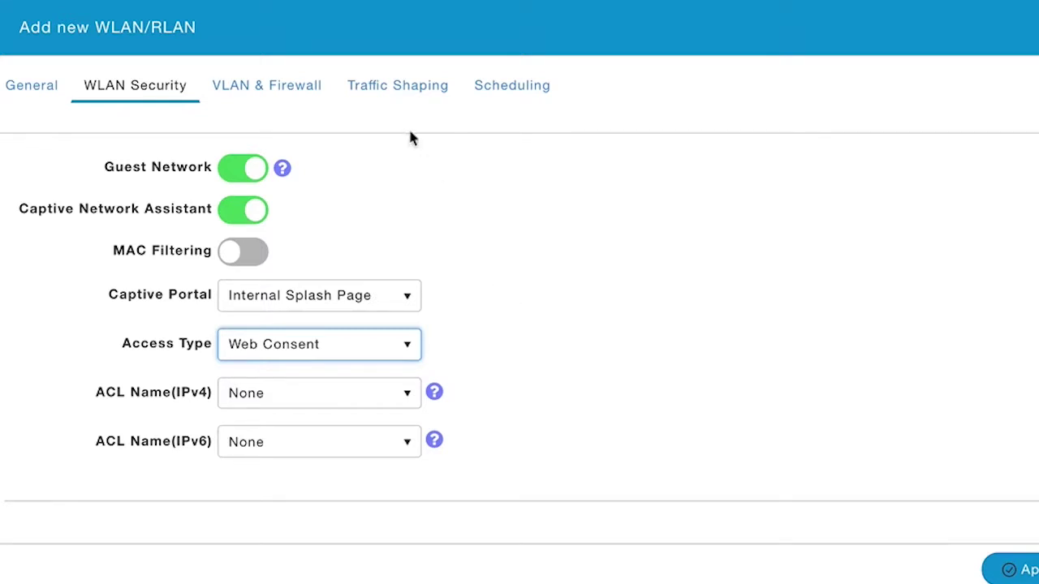
click(398, 91)
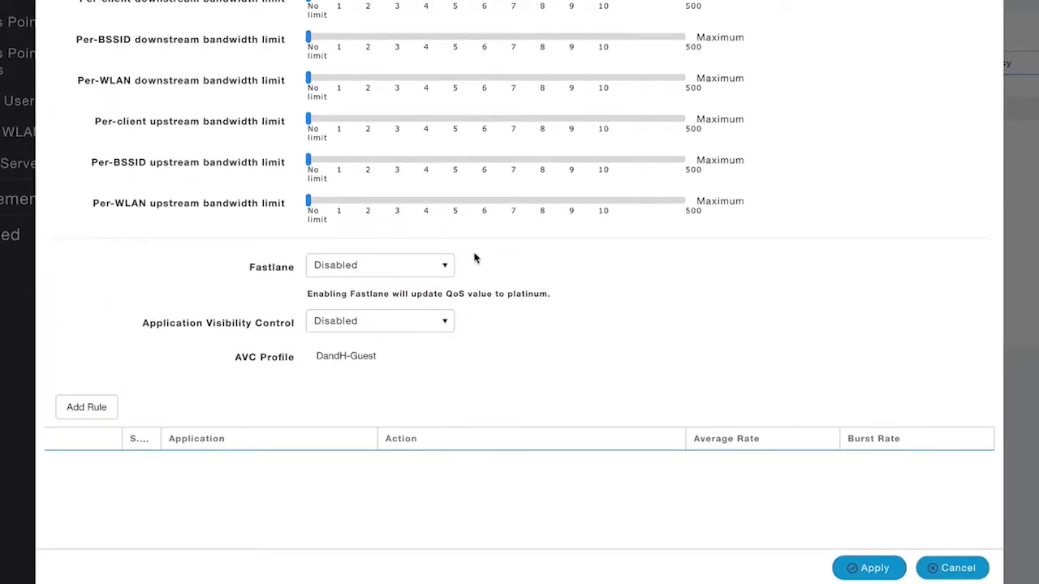
Enable Application Visibility Control and apply to save the DandH-Guest WLAN
click(413, 321)
click(394, 358)
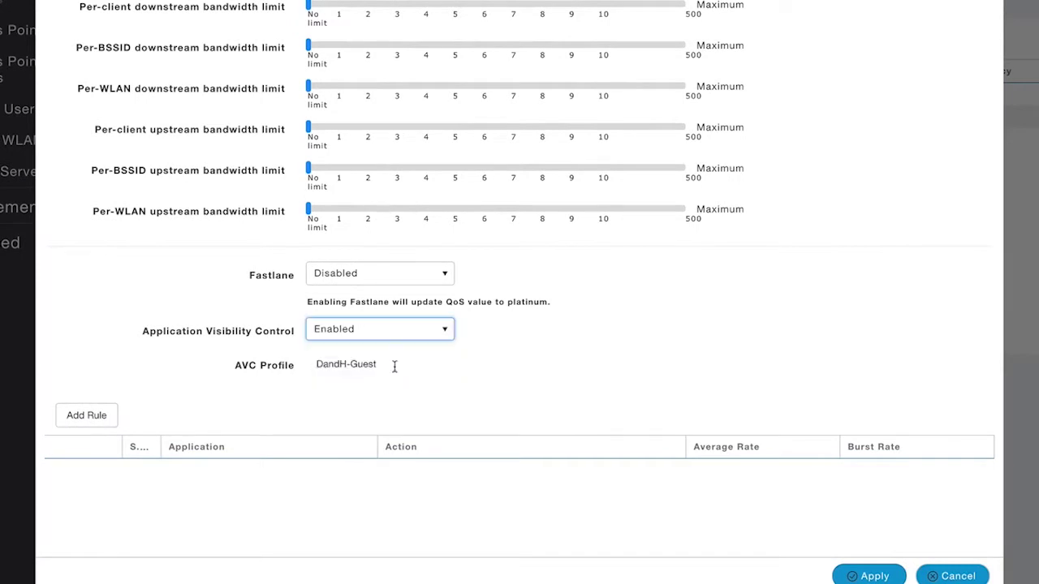
scroll(394, 366, up, 3)
scroll(625, 382, down, 3)
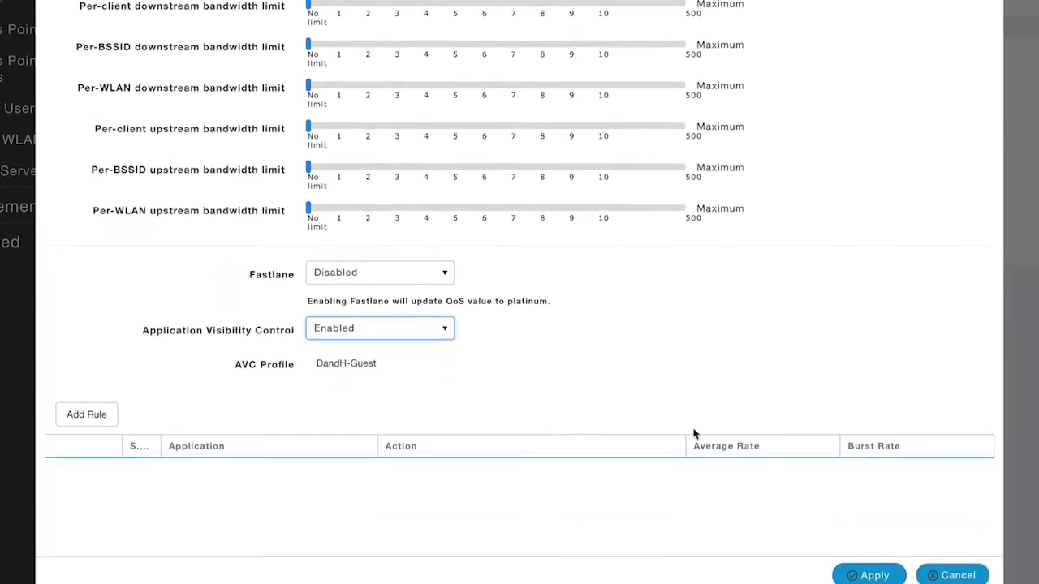
scroll(807, 523, up, 2)
scroll(834, 535, down, 2)
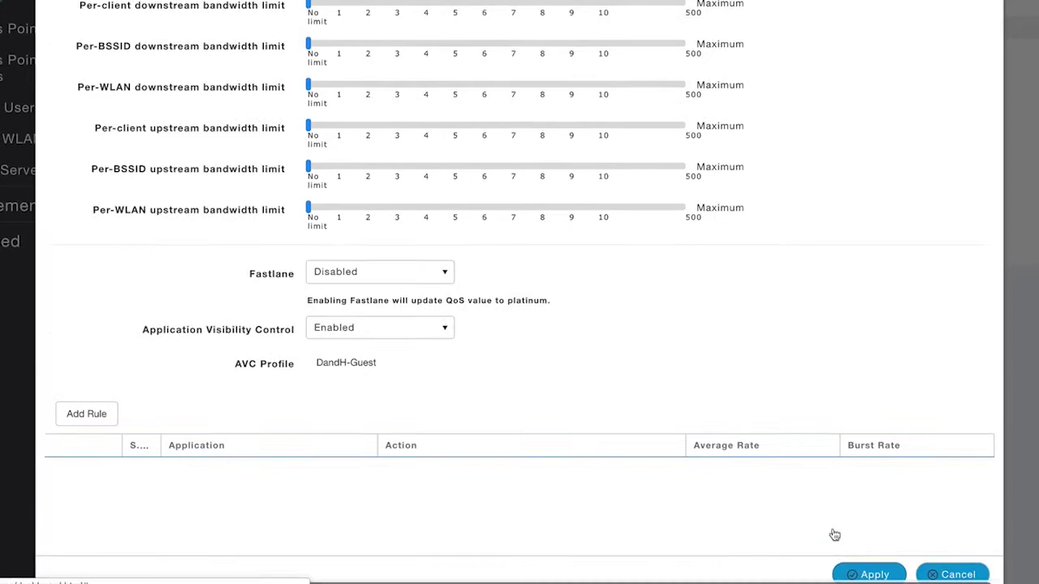
click(854, 572)
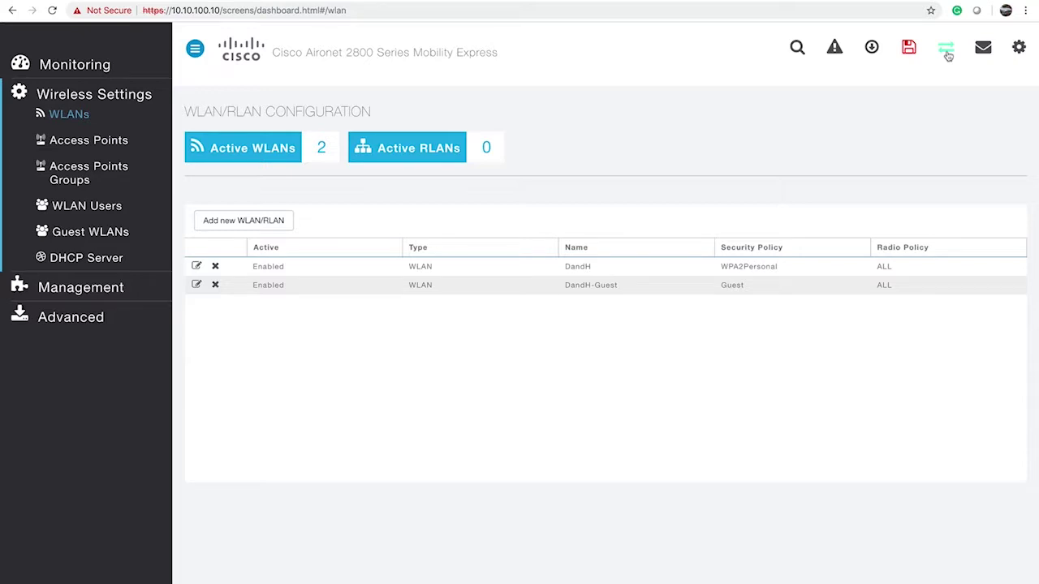
click(946, 52)
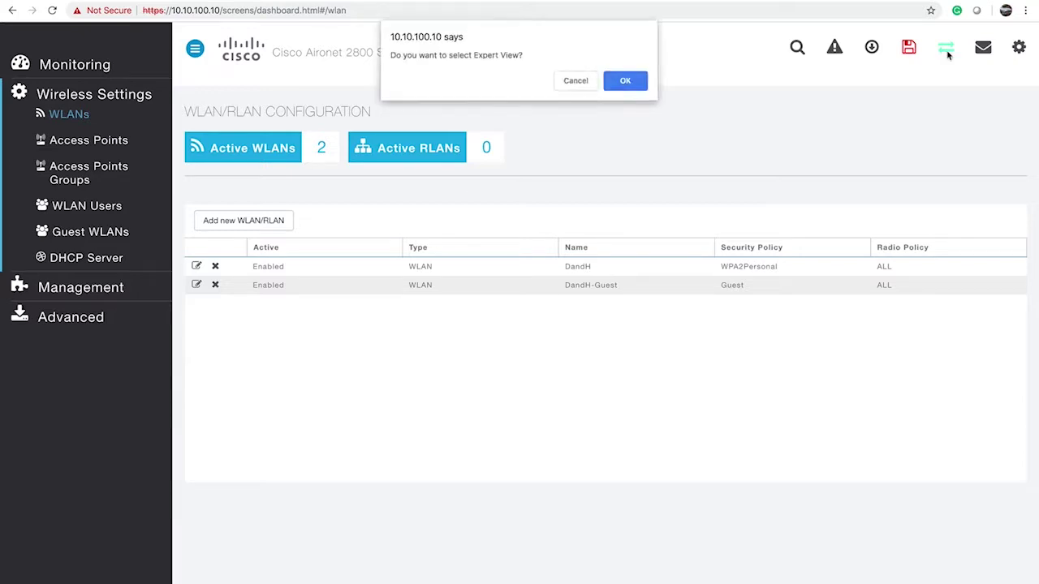
Confirm Expert View and go to the Umbrella page under Services
click(641, 78)
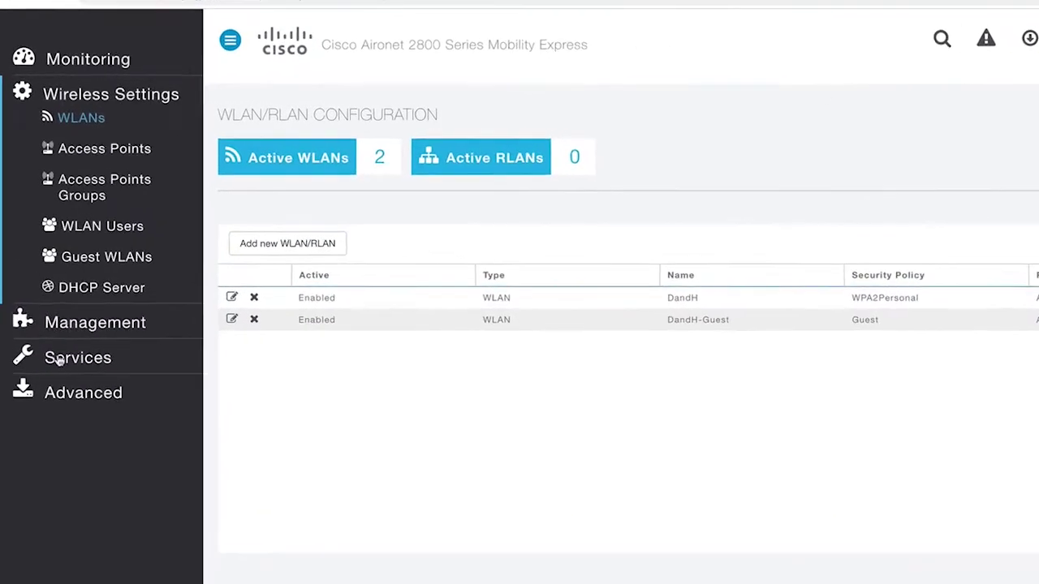
click(66, 390)
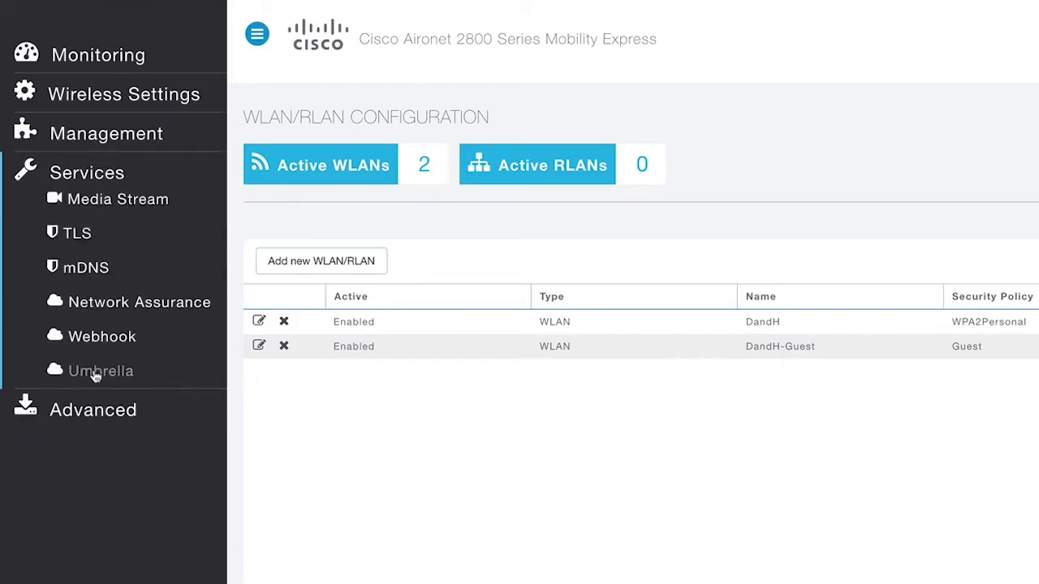
click(96, 373)
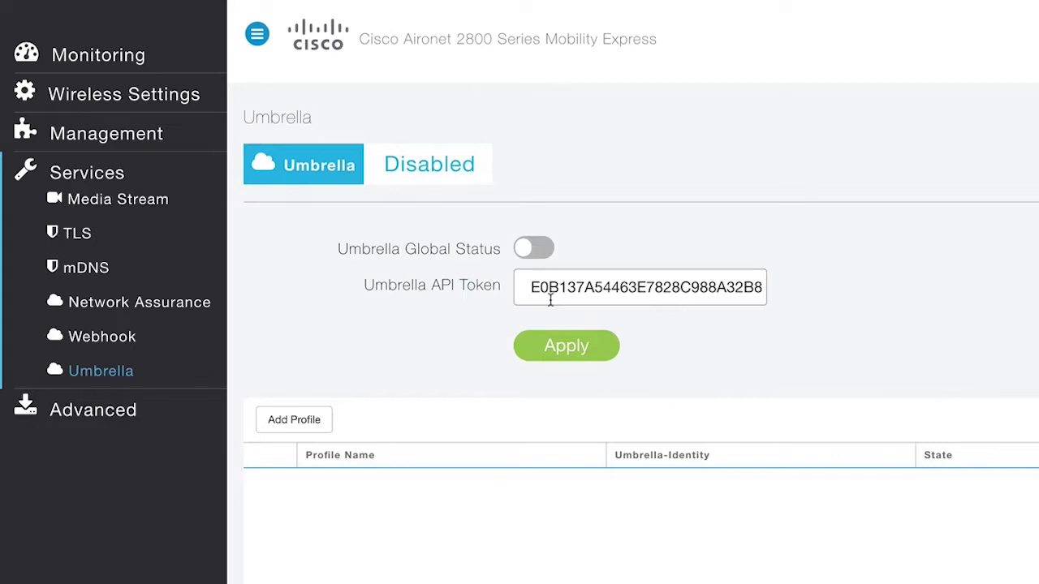
Turn Umbrella Global Status on and apply it with the existing API token
click(525, 257)
click(552, 347)
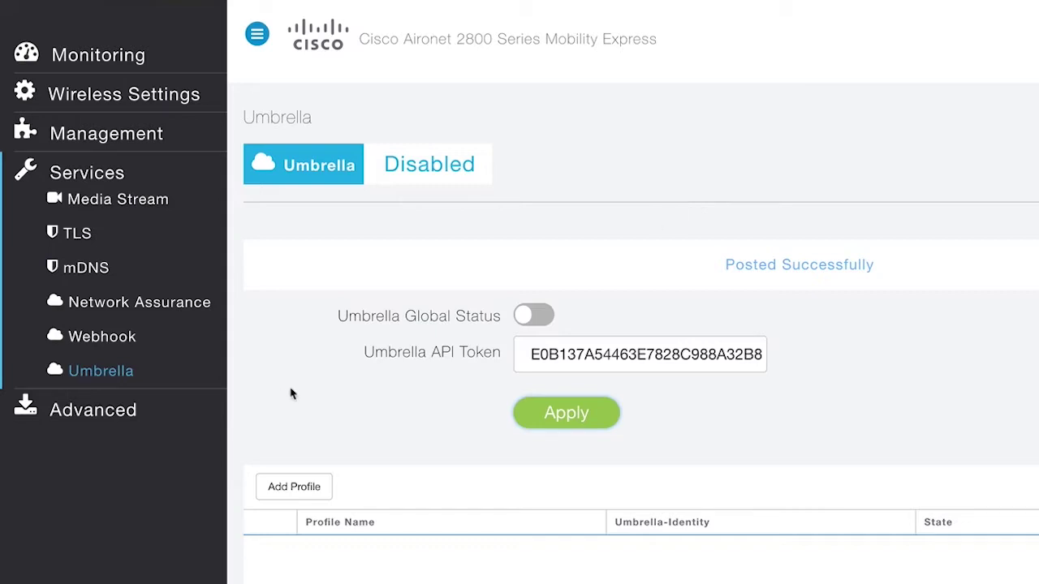
Add an Umbrella profile named GUEST, then reload the Umbrella page to confirm Enabled status
click(294, 487)
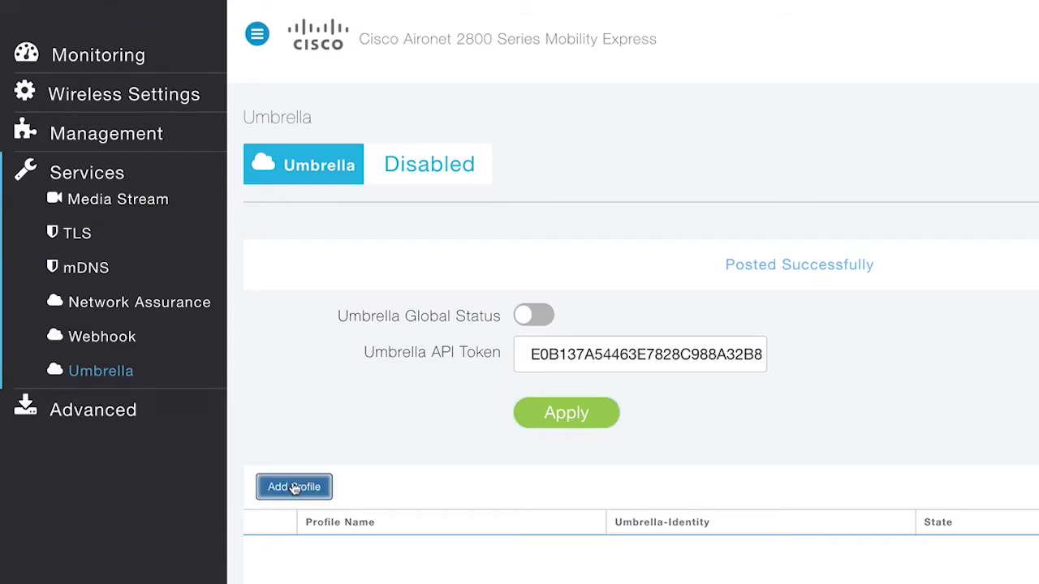
click(684, 381)
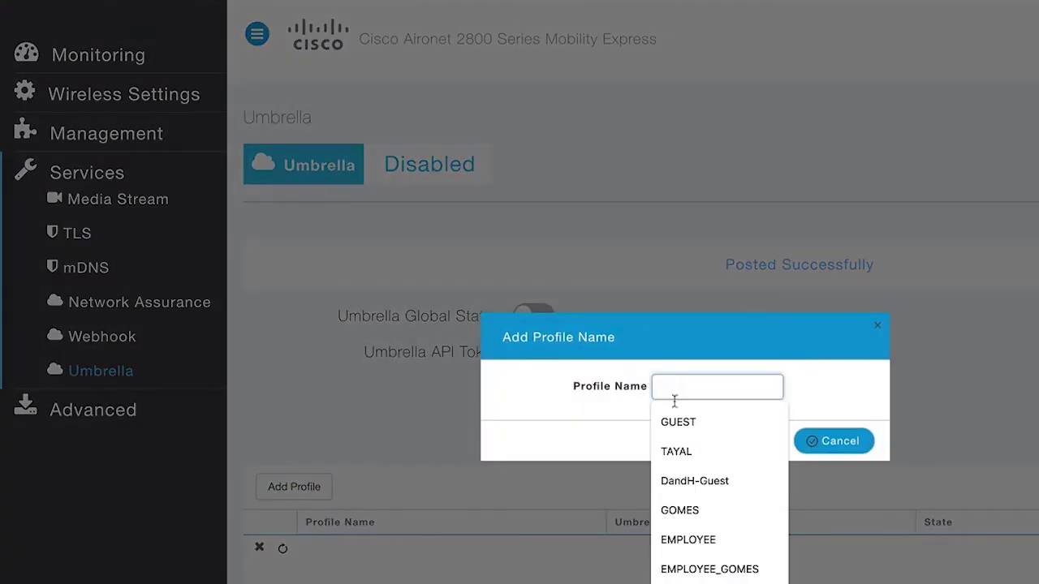
click(674, 423)
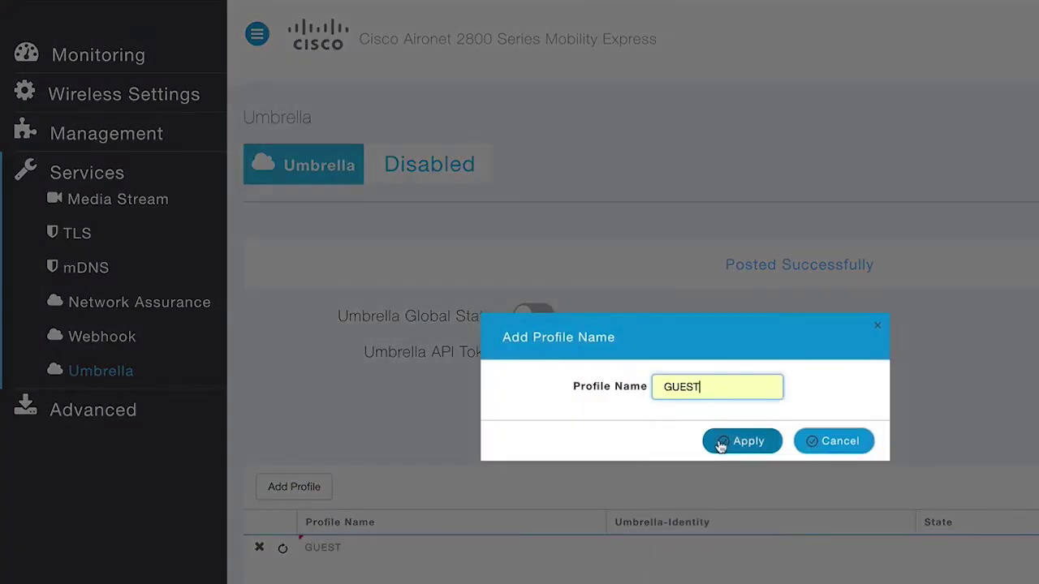
click(719, 441)
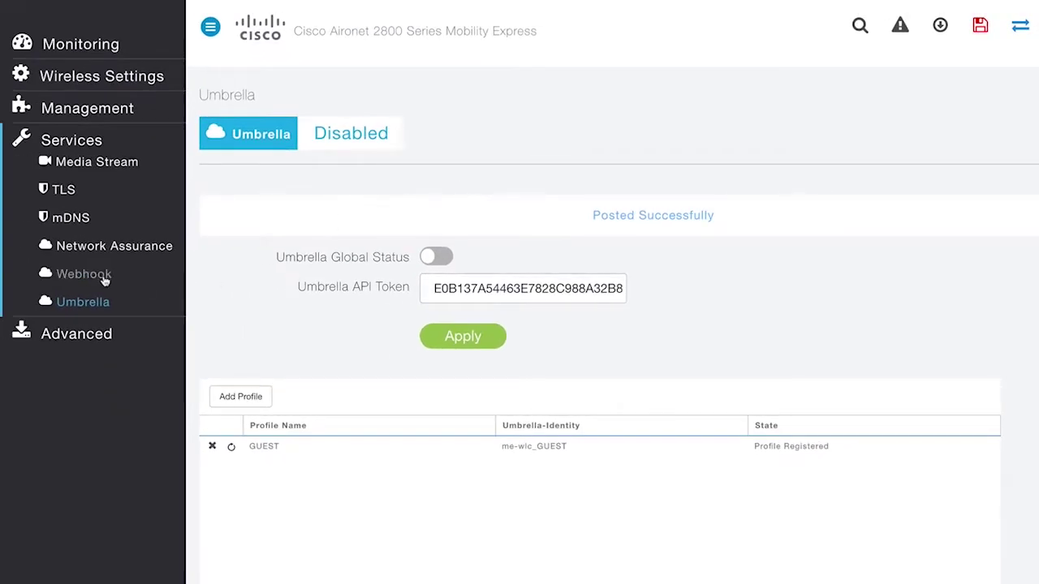
click(73, 273)
click(87, 304)
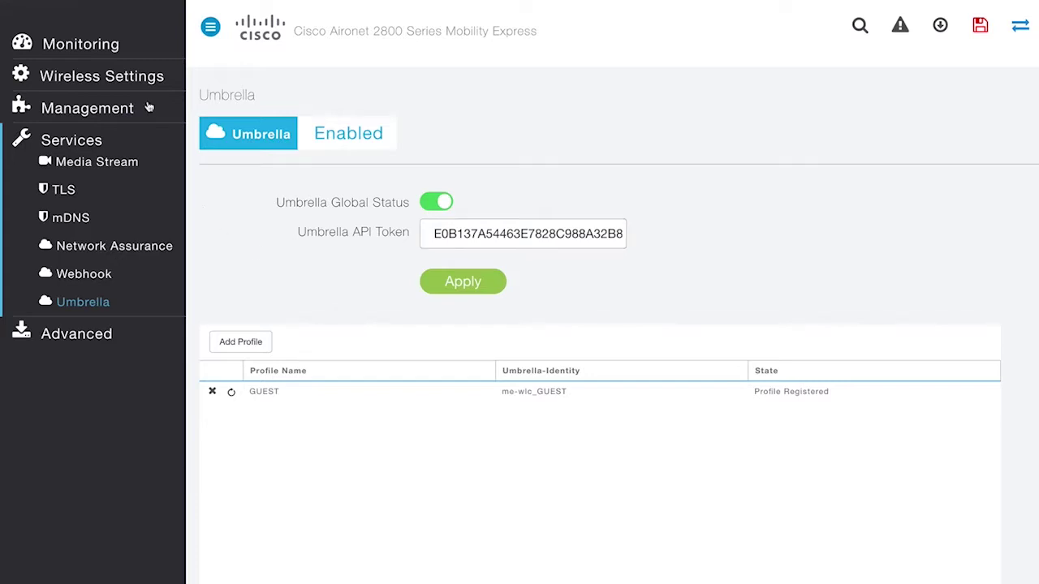
Edit the DandH-Guest WLAN from Wireless Settings > WLANs, accepting the warning, and view Advanced settings
click(138, 77)
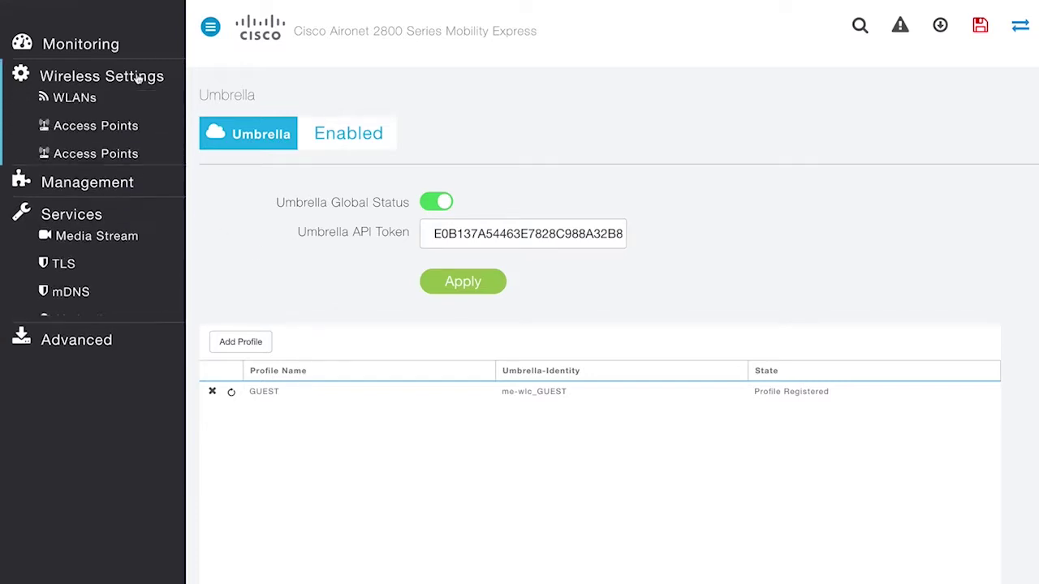
click(81, 98)
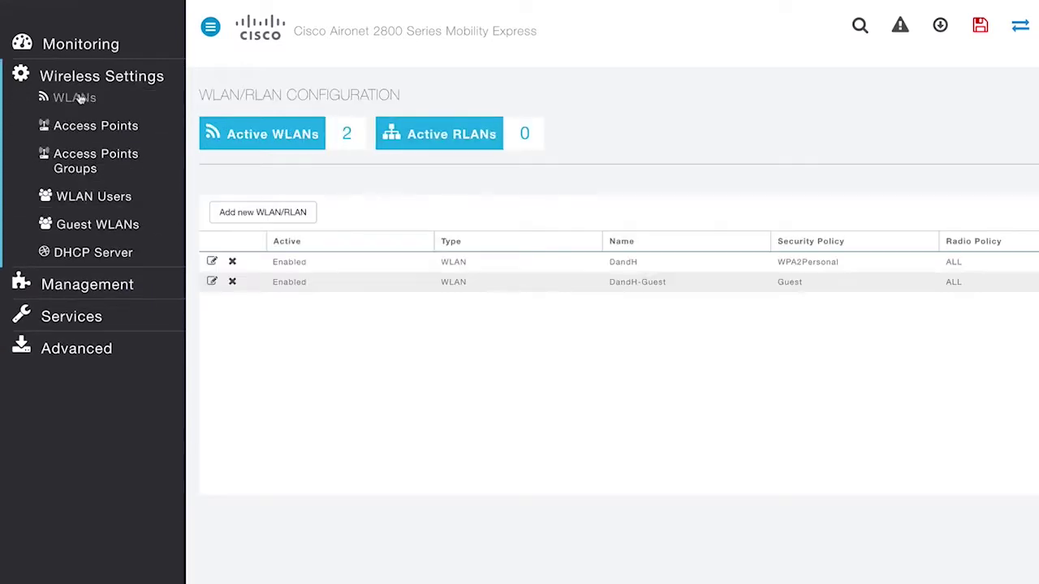
click(211, 282)
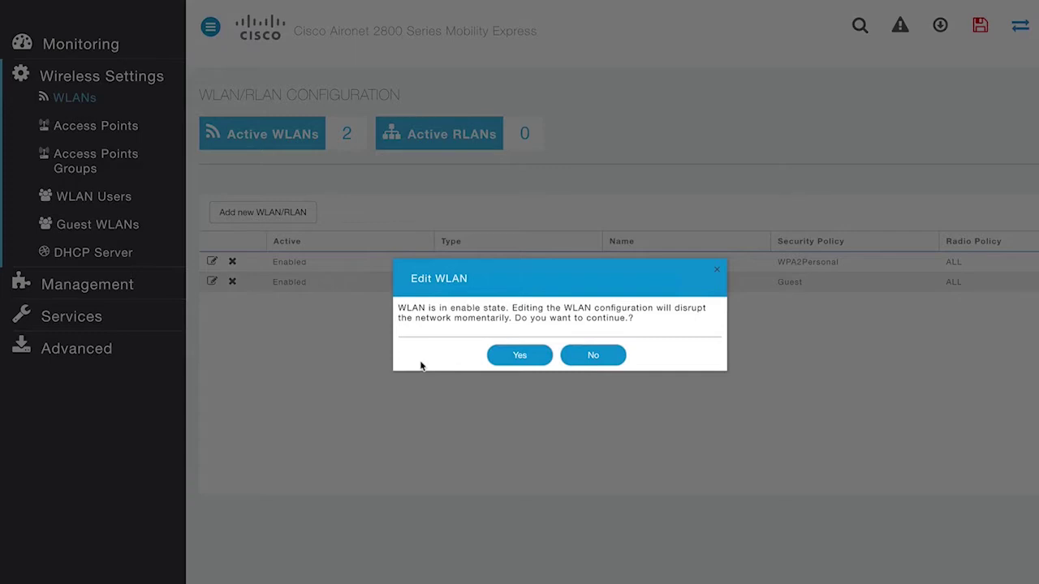
click(513, 359)
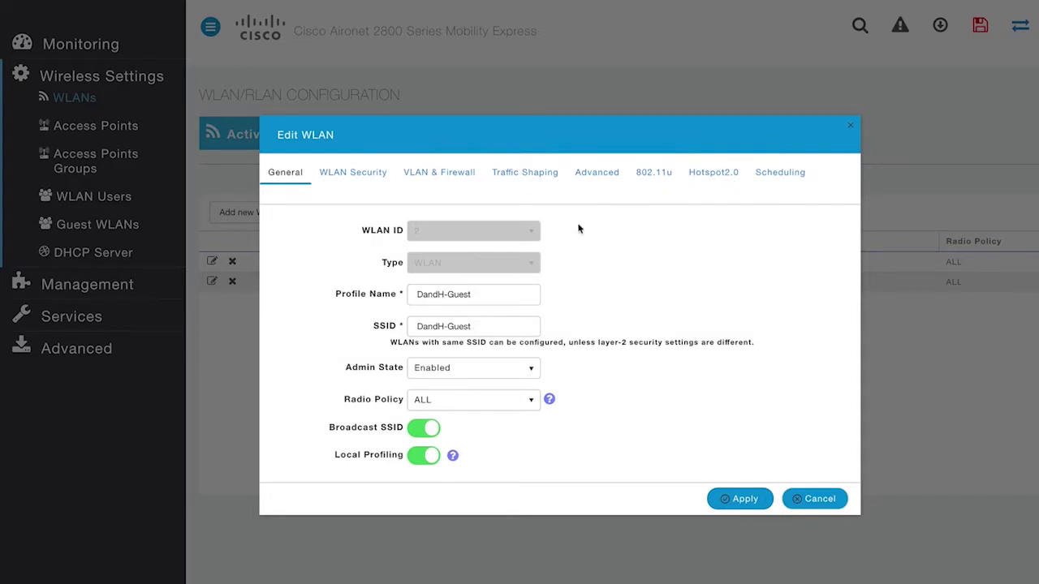
click(593, 174)
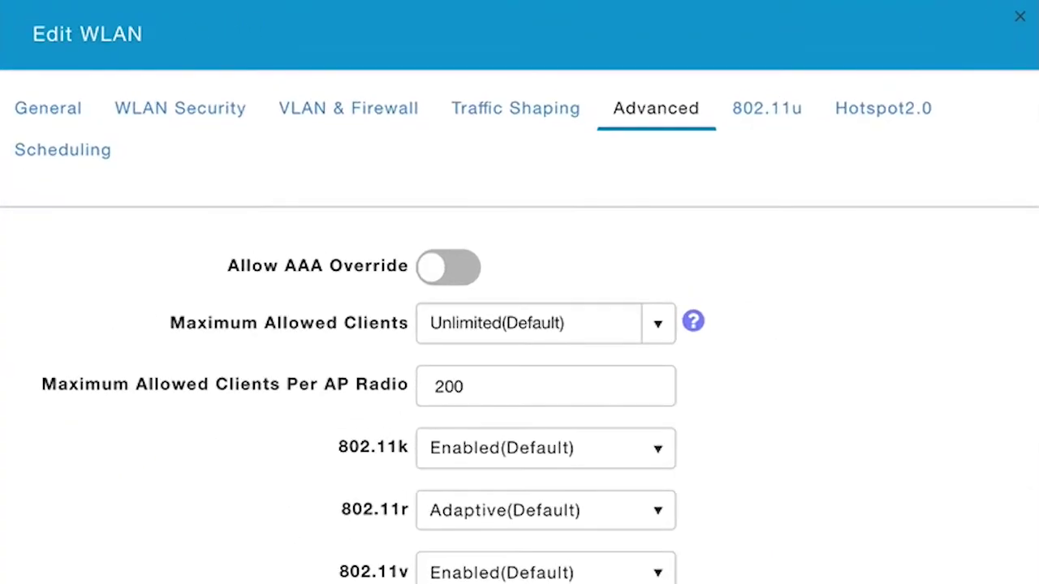
Set DandH-Guest's Umbrella Profile to GUEST and Umbrella Mode to Forced, then apply
scroll(704, 520, down, 10)
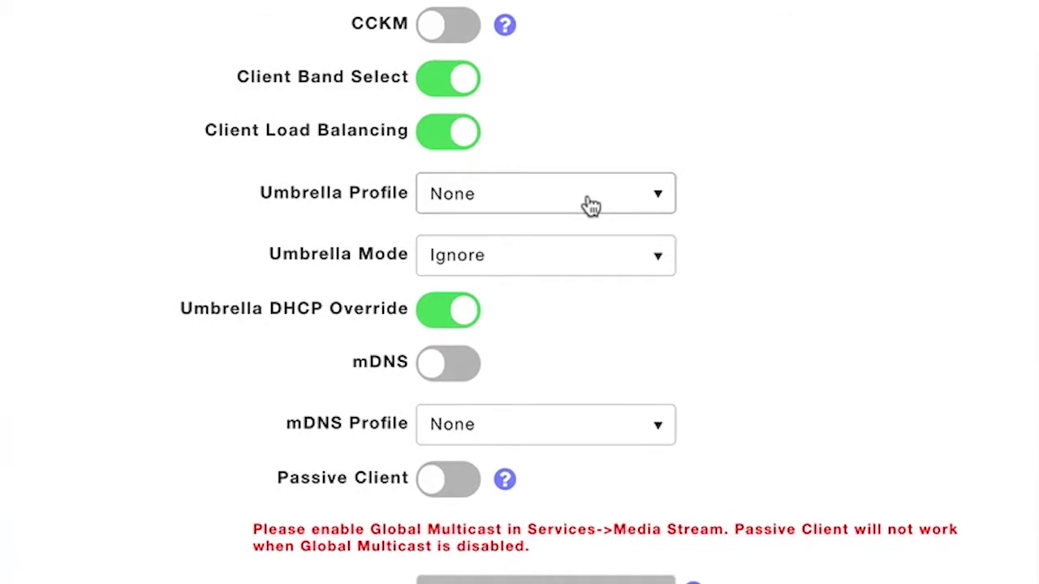
click(588, 205)
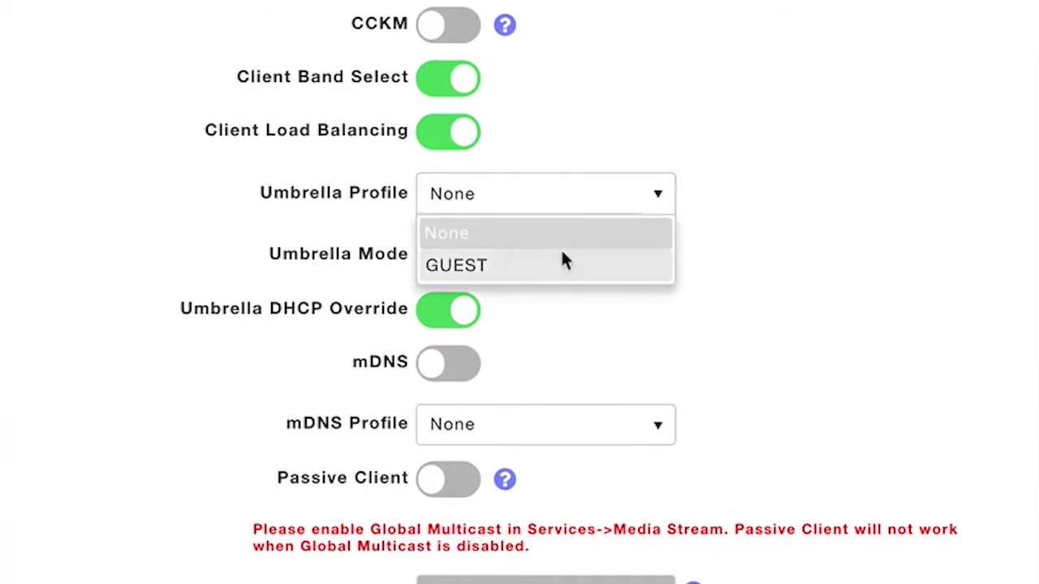
click(560, 266)
scroll(557, 268, up, 2)
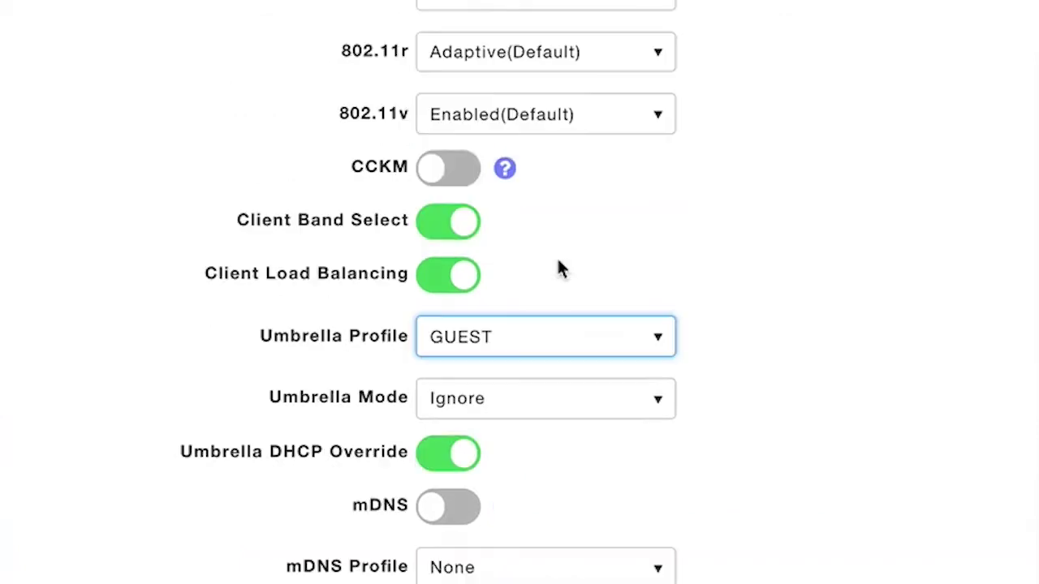
scroll(763, 333, down, 2)
click(763, 333)
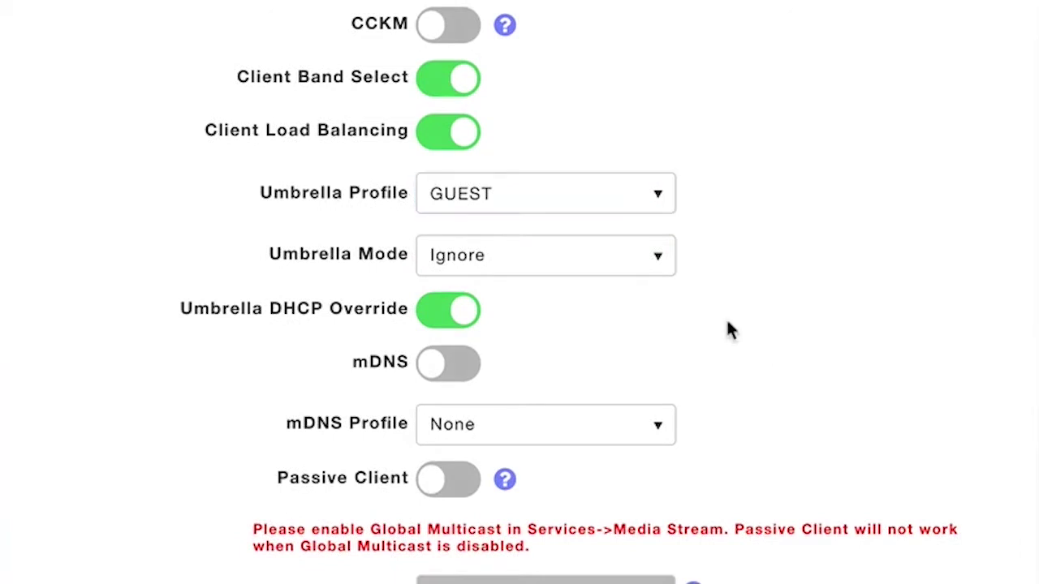
click(583, 261)
click(542, 329)
scroll(541, 339, up, 2)
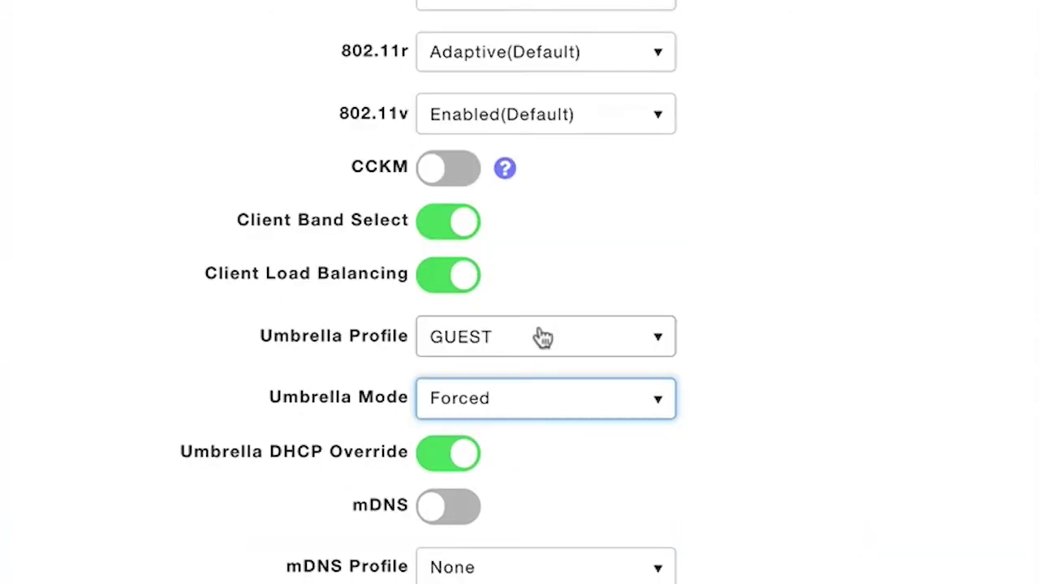
click(705, 248)
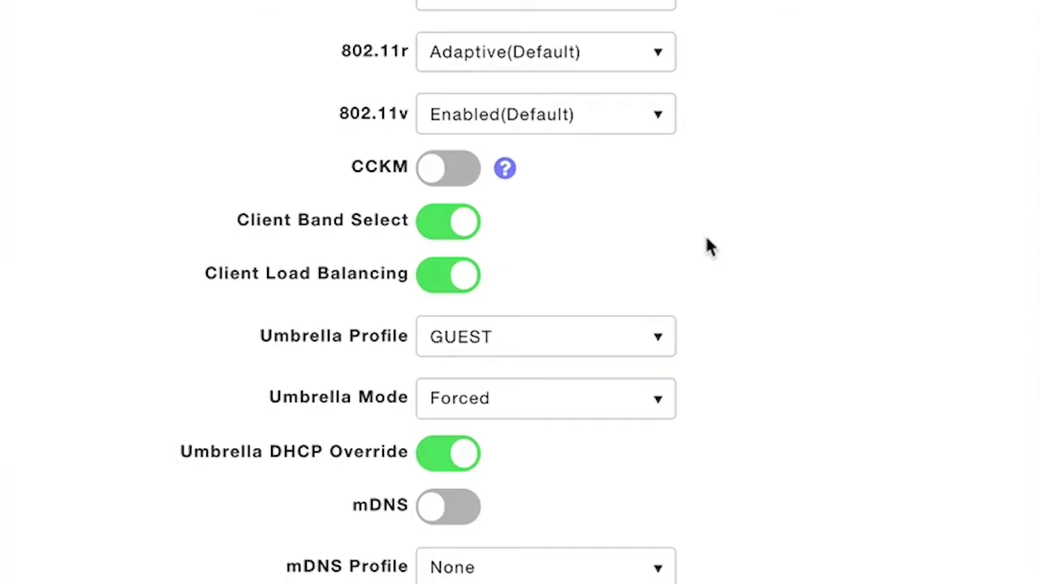
scroll(706, 239, down, 2)
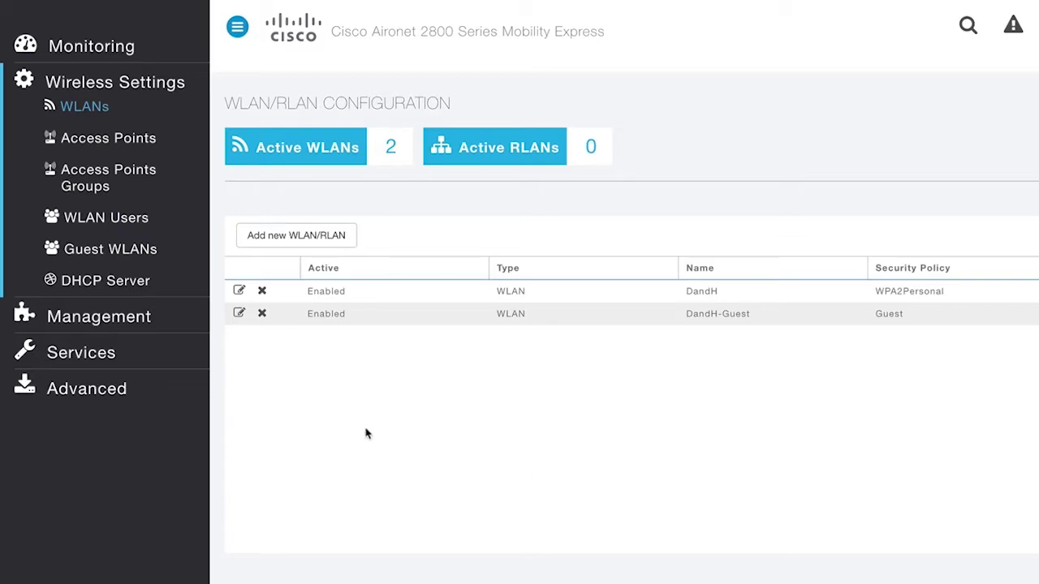
Set the Software Update transfer mode to HTTP and dismiss the alert
click(122, 319)
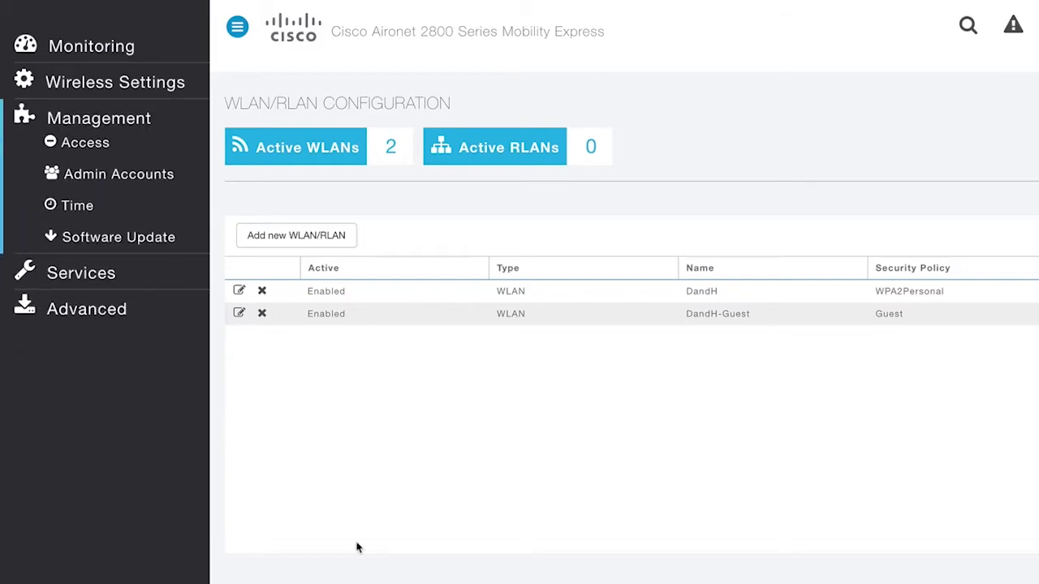
click(148, 241)
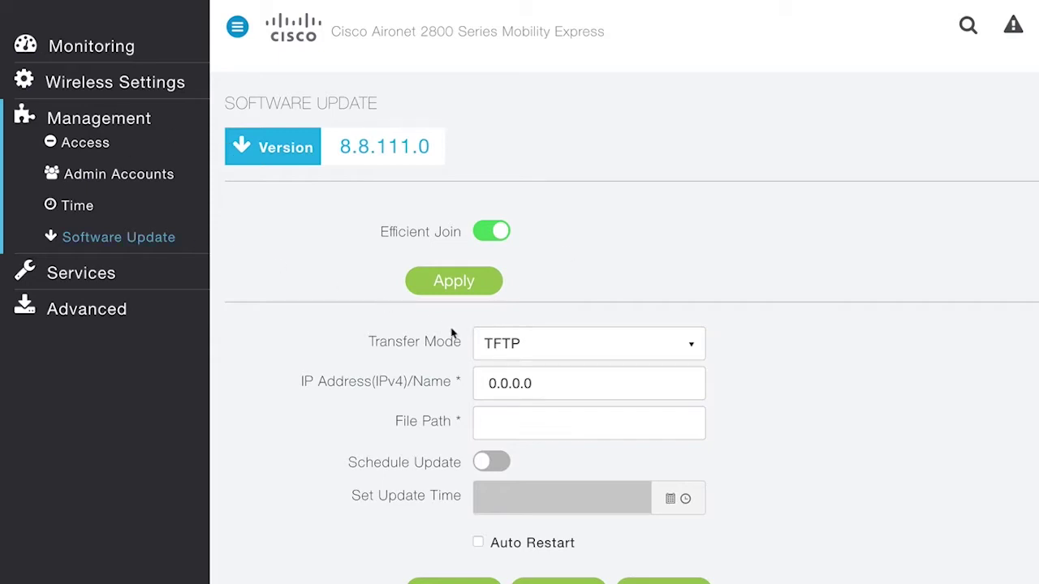
click(519, 346)
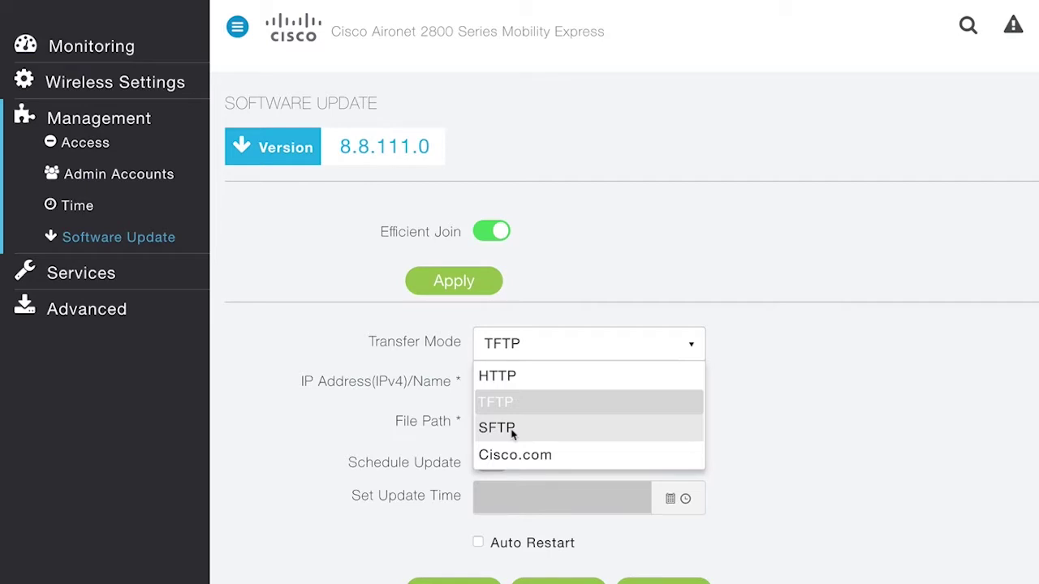
click(511, 454)
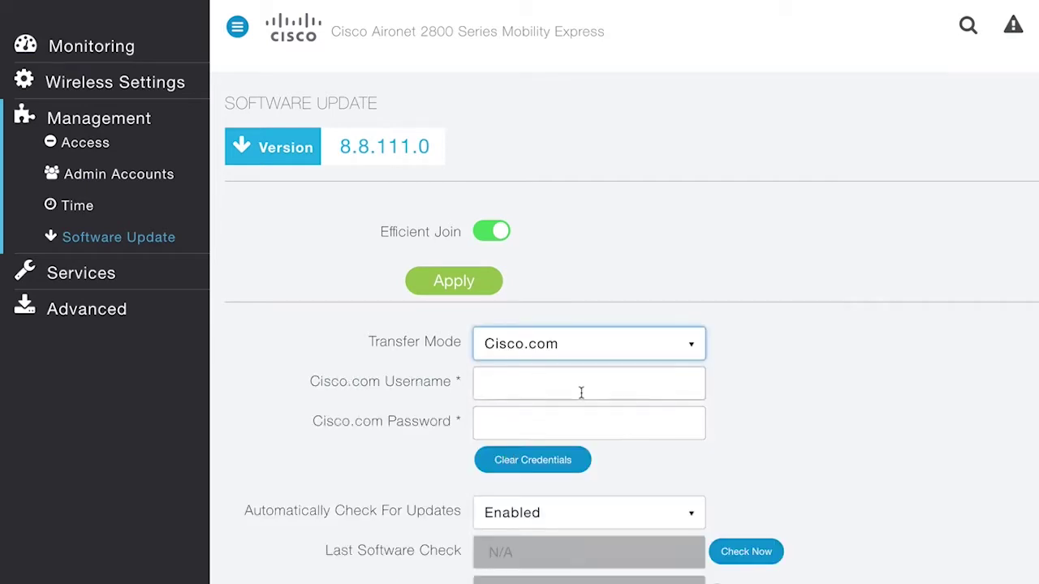
click(575, 348)
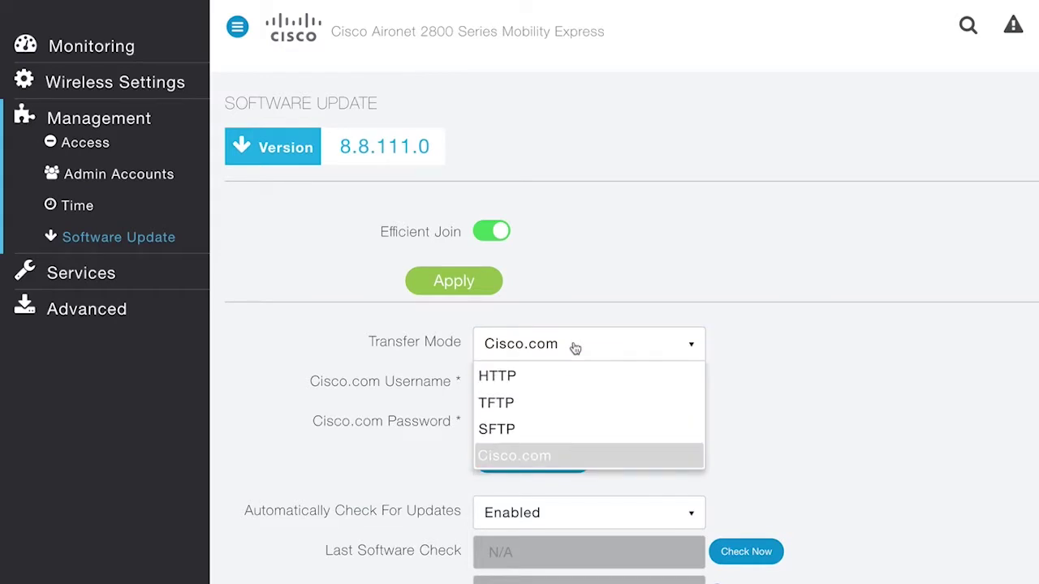
click(535, 382)
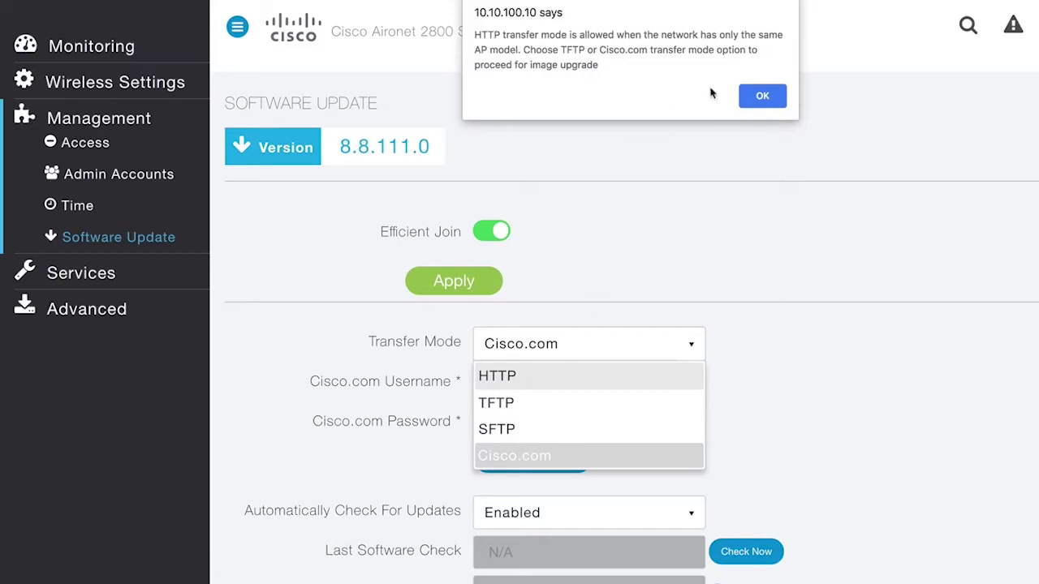
click(755, 104)
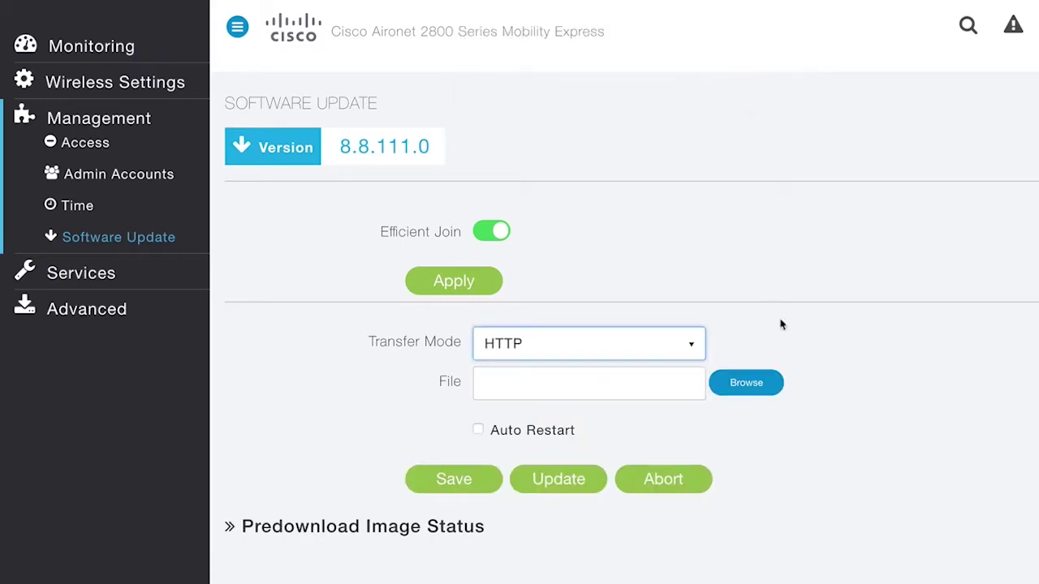
Cancel the software image file picker and go to Advanced > RF Optimization
click(756, 383)
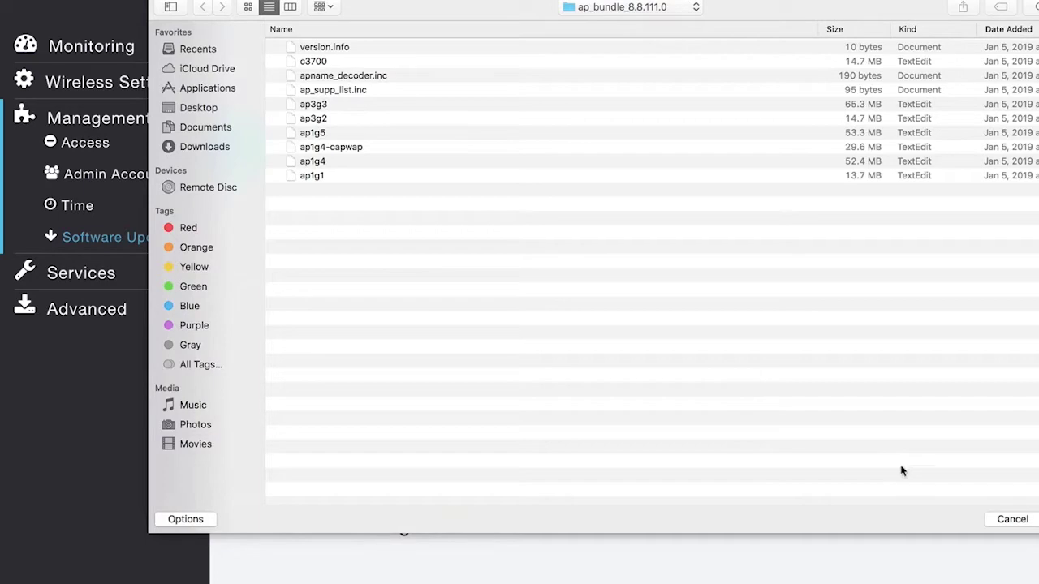
click(1013, 519)
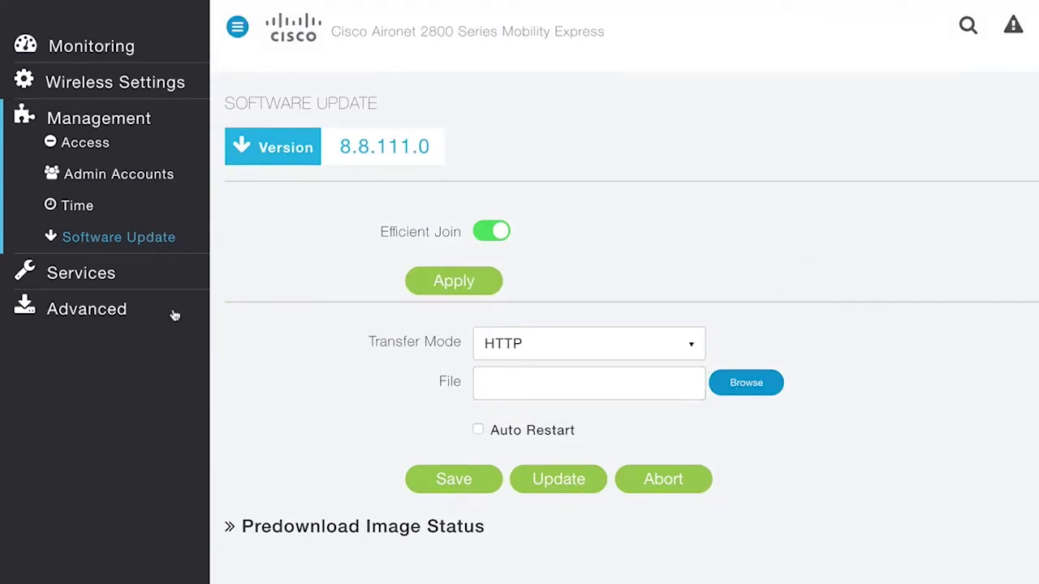
click(109, 316)
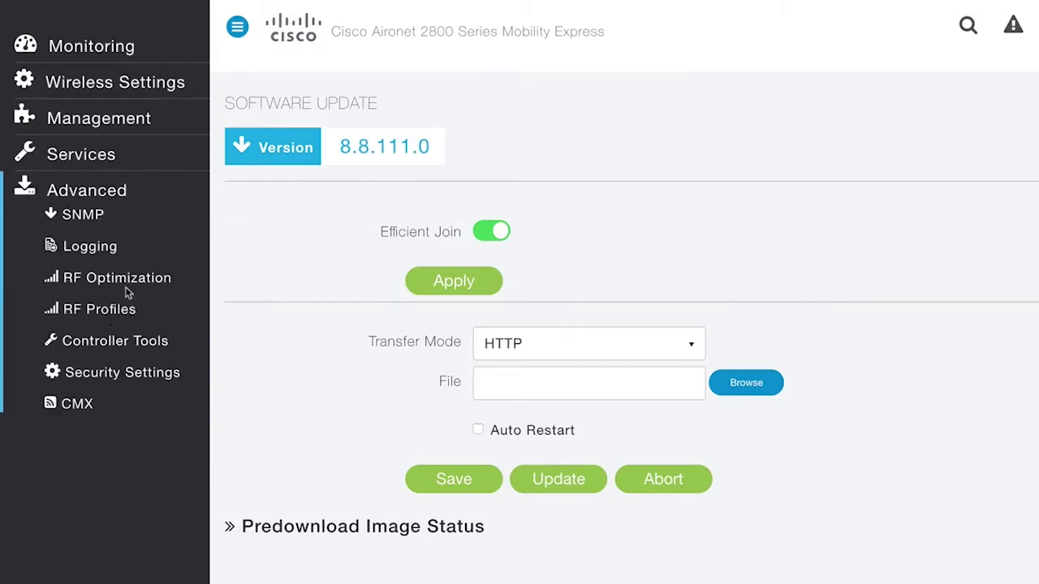
click(130, 288)
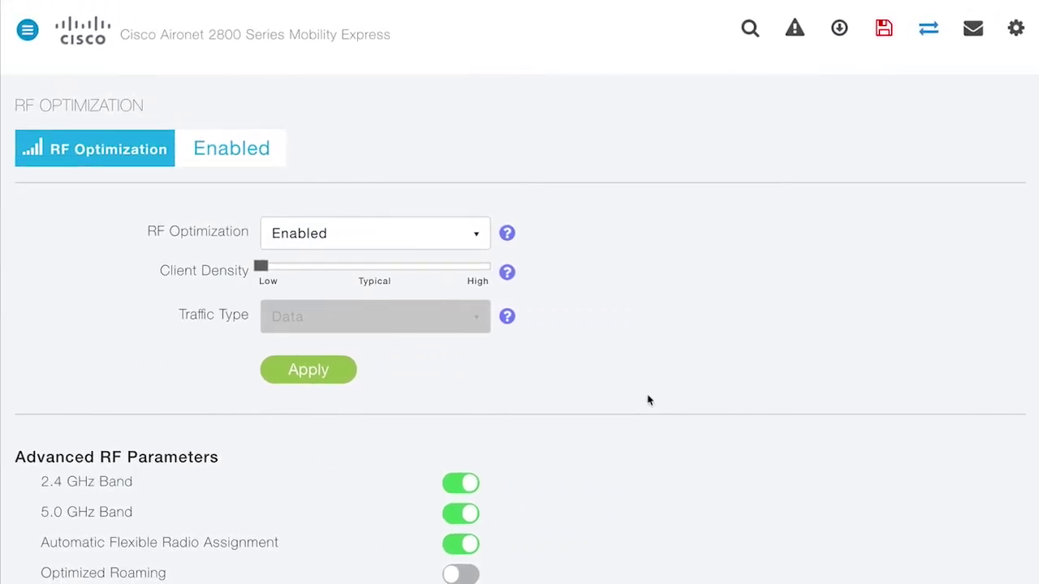
Scroll through the Advanced RF Parameters, then go to the RF Profiles list
scroll(691, 400, down, 1)
scroll(690, 400, up, 1)
scroll(648, 400, down, 2)
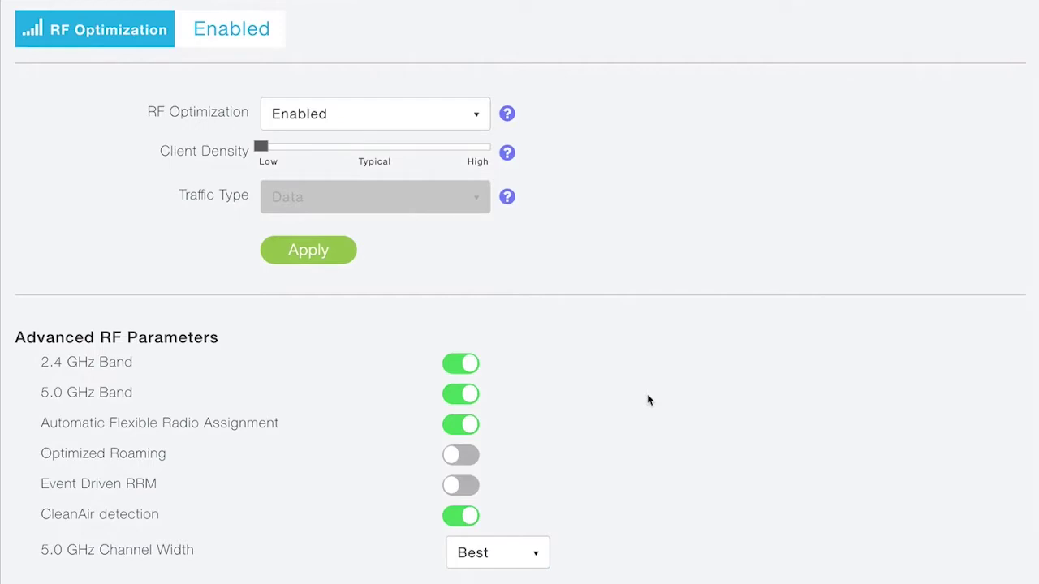
scroll(648, 400, down, 1)
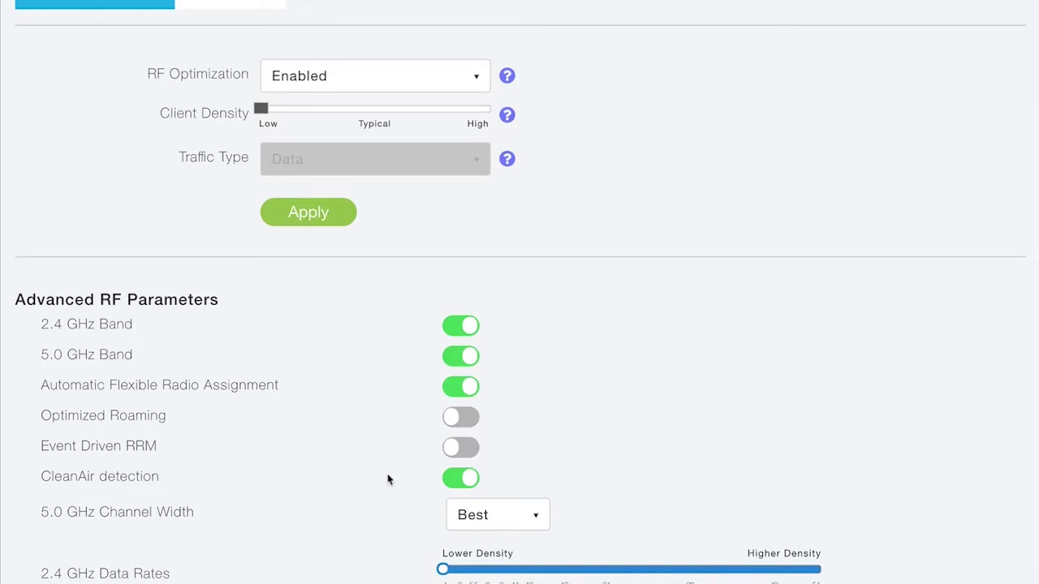
scroll(388, 480, down, 3)
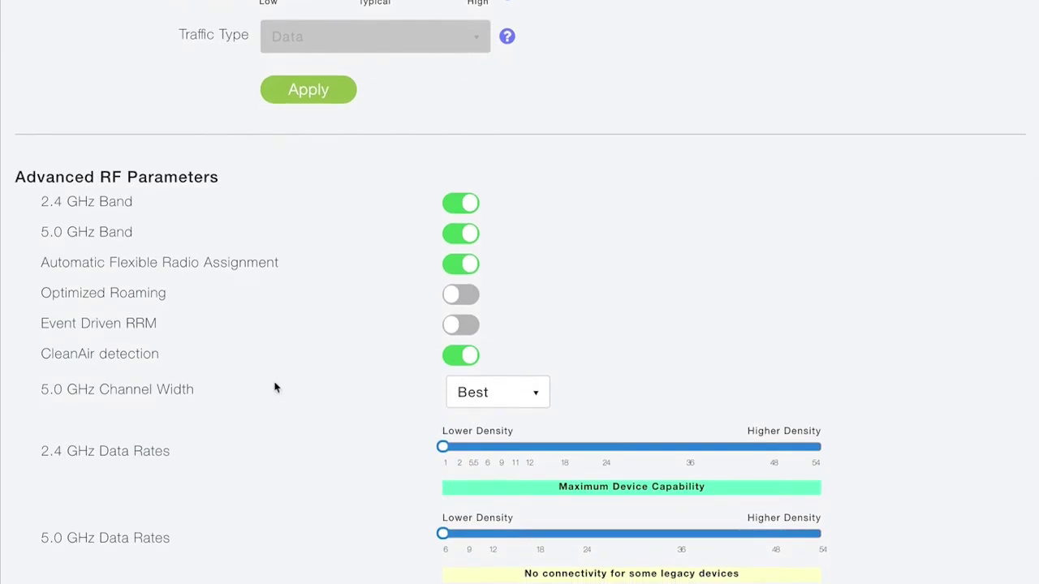
scroll(219, 462, down, 2)
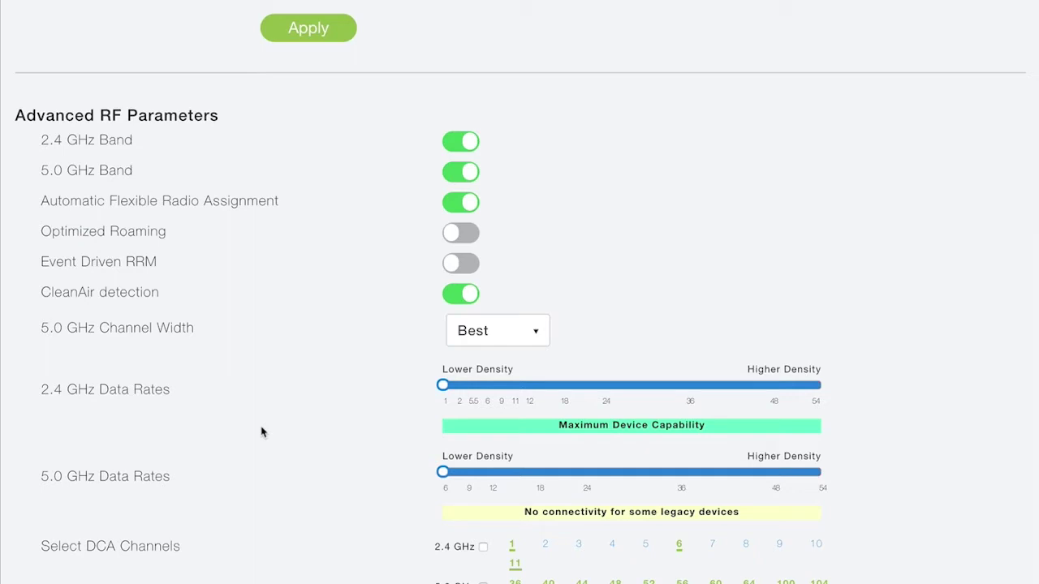
scroll(261, 431, up, 3)
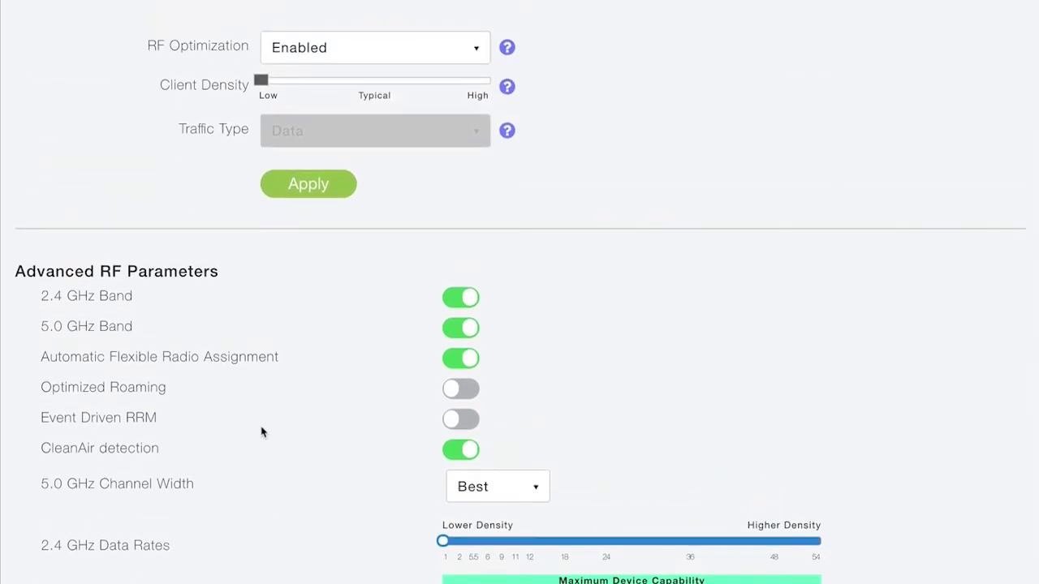
click(120, 313)
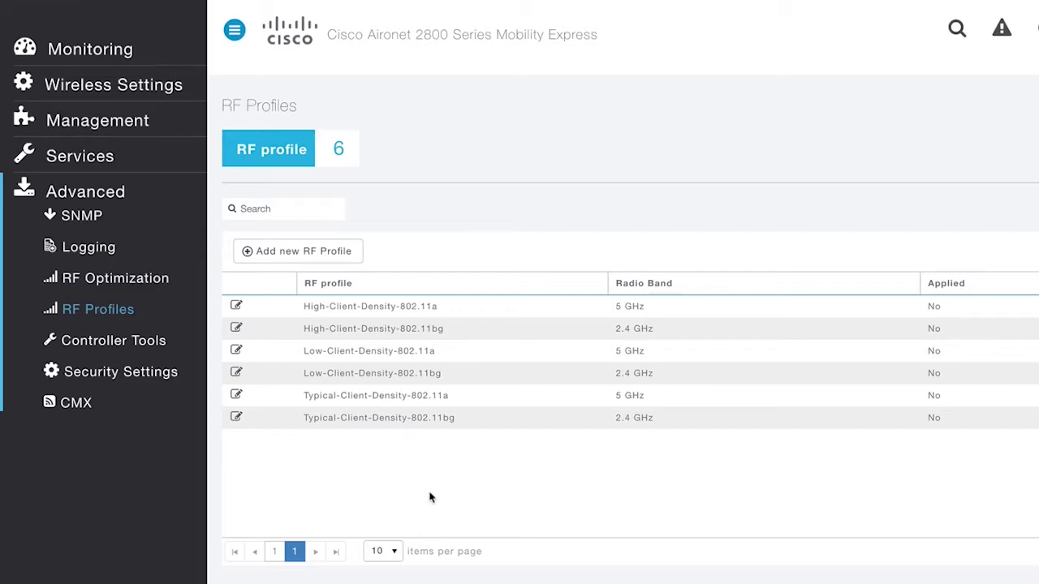
View the ACL list in Security Settings and start a new ACL, keeping type IPv4
click(149, 381)
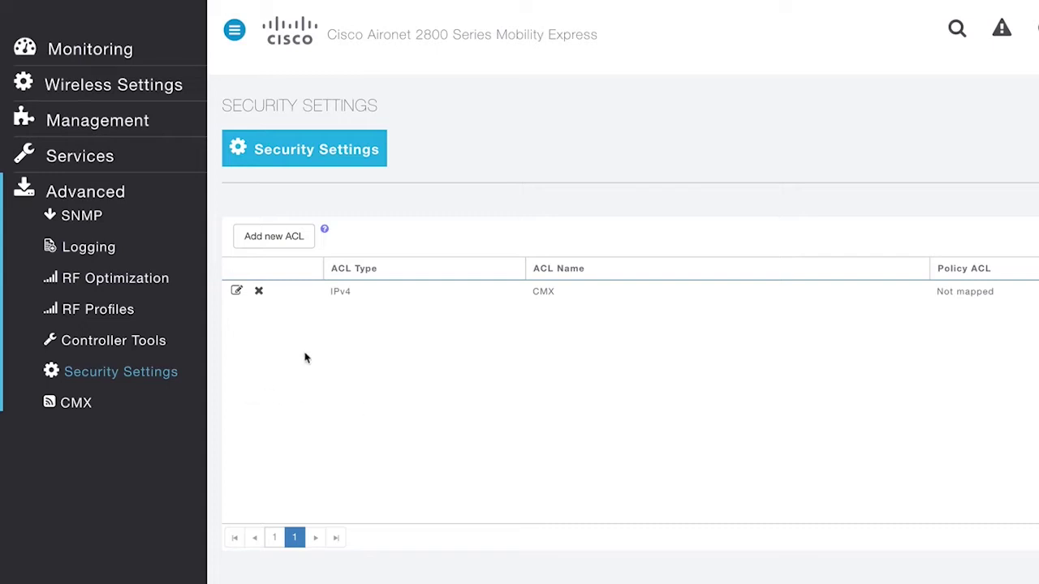
click(261, 235)
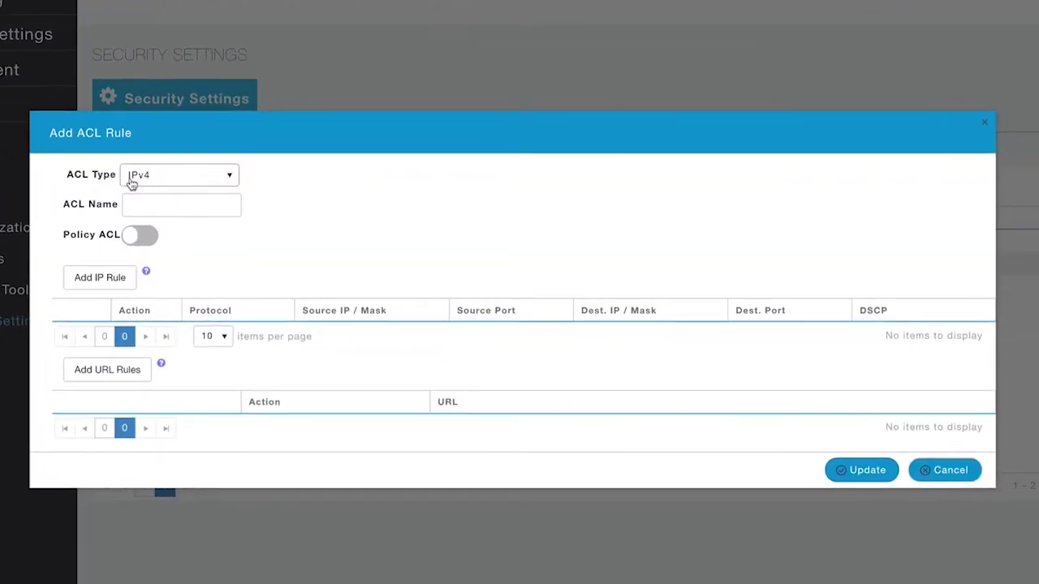
click(198, 183)
click(199, 183)
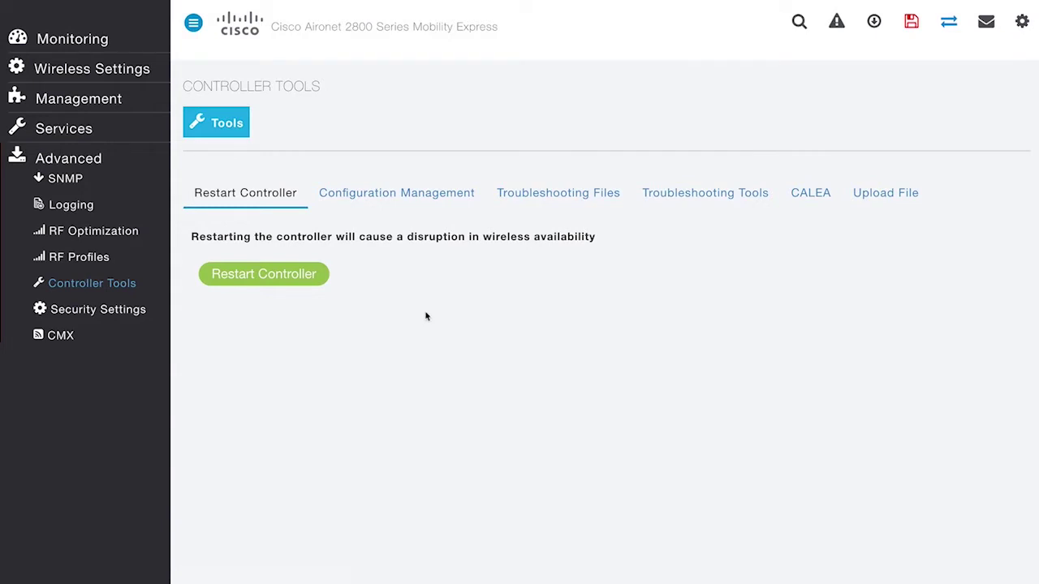
Scroll through the Troubleshooting Tools tab's DNS, HTTP proxy, ping and RADIUS tests, then back up
click(711, 195)
scroll(708, 324, down, 3)
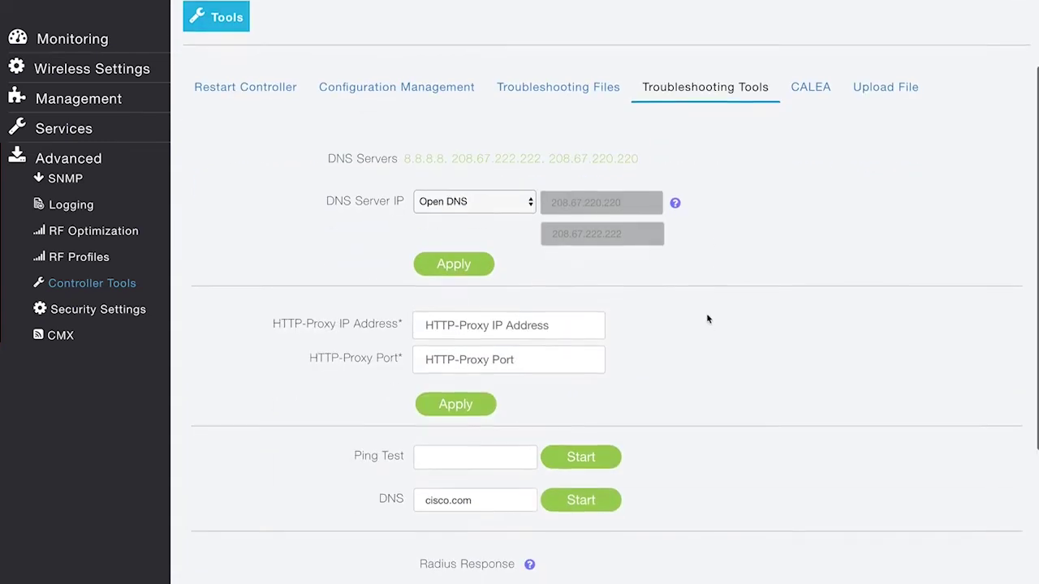
scroll(706, 318, down, 1)
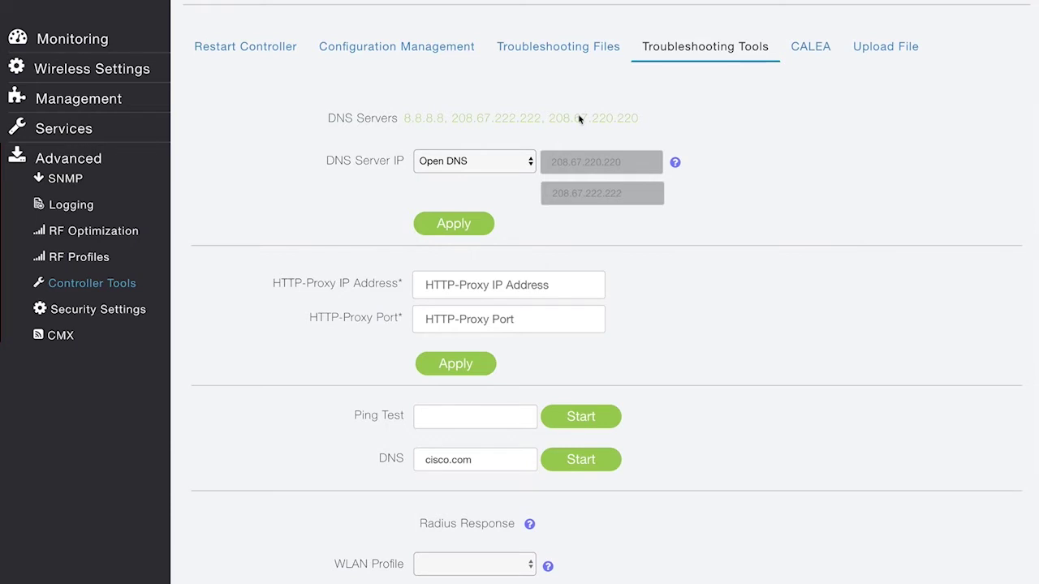
scroll(742, 239, down, 3)
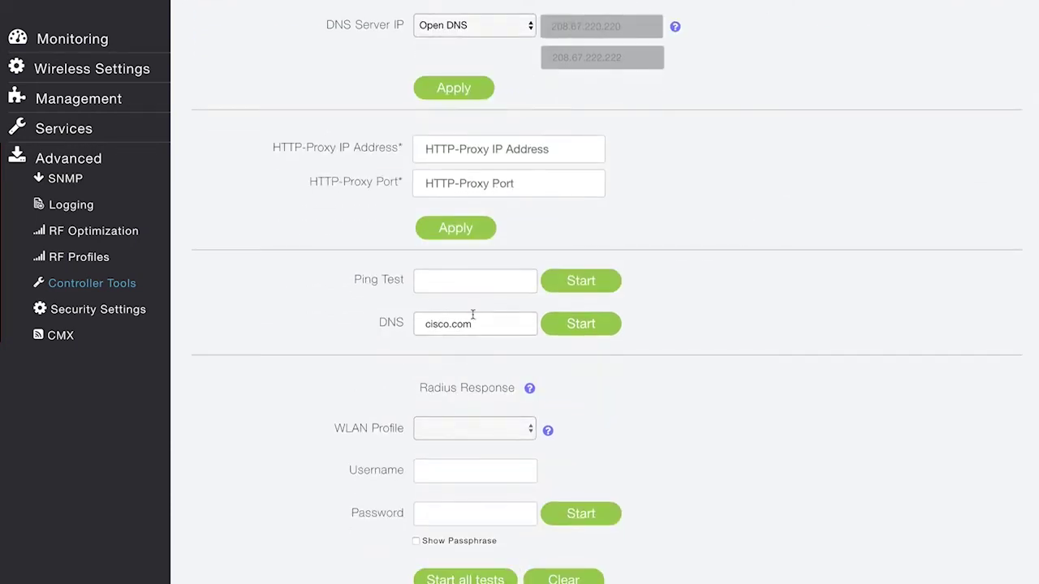
scroll(489, 388, down, 1)
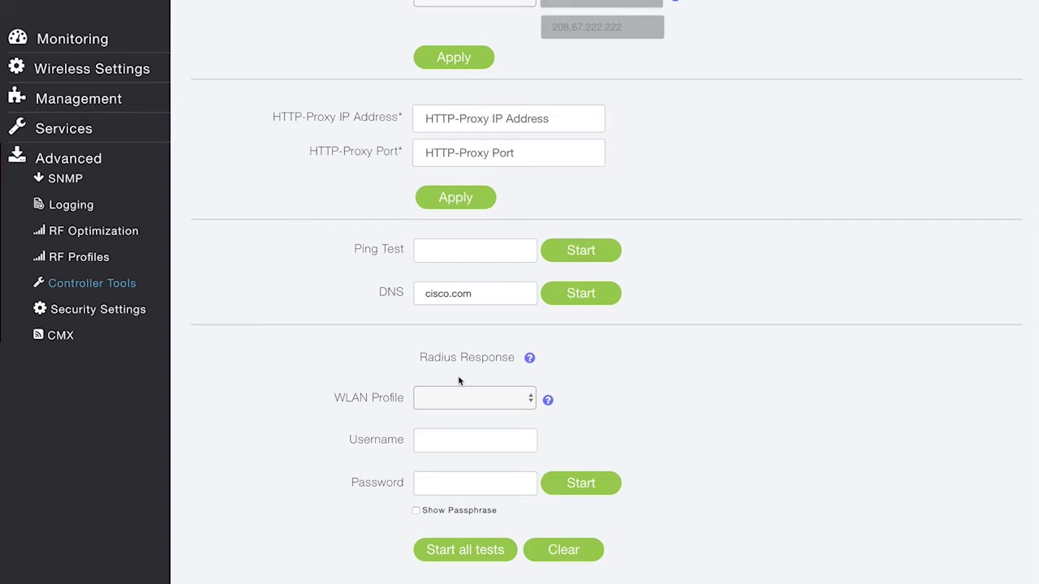
scroll(459, 382, up, 5)
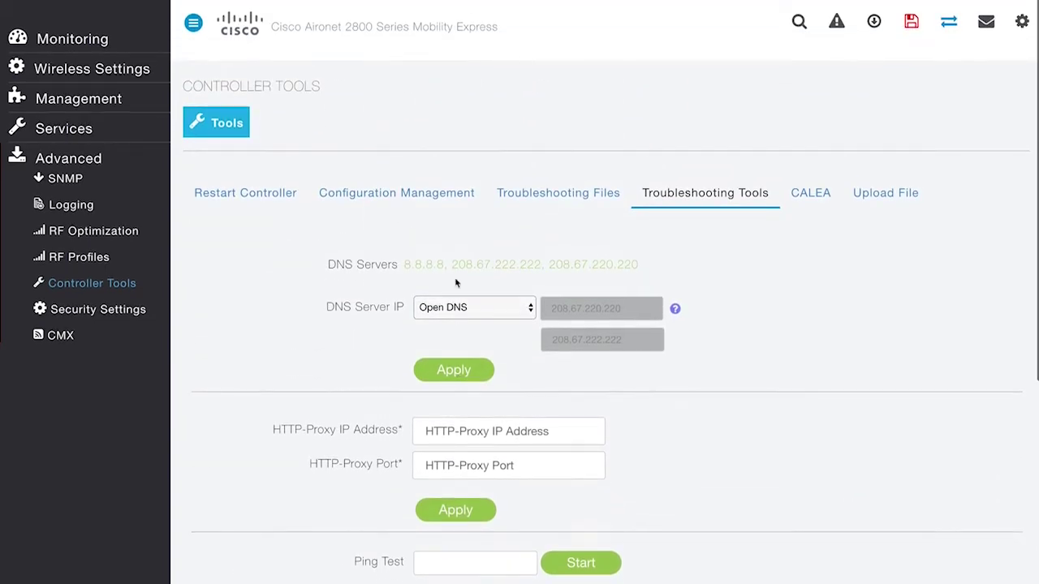
Review the Configuration Management tab down to the New Controller IP Address field, dismissing autofill
click(434, 203)
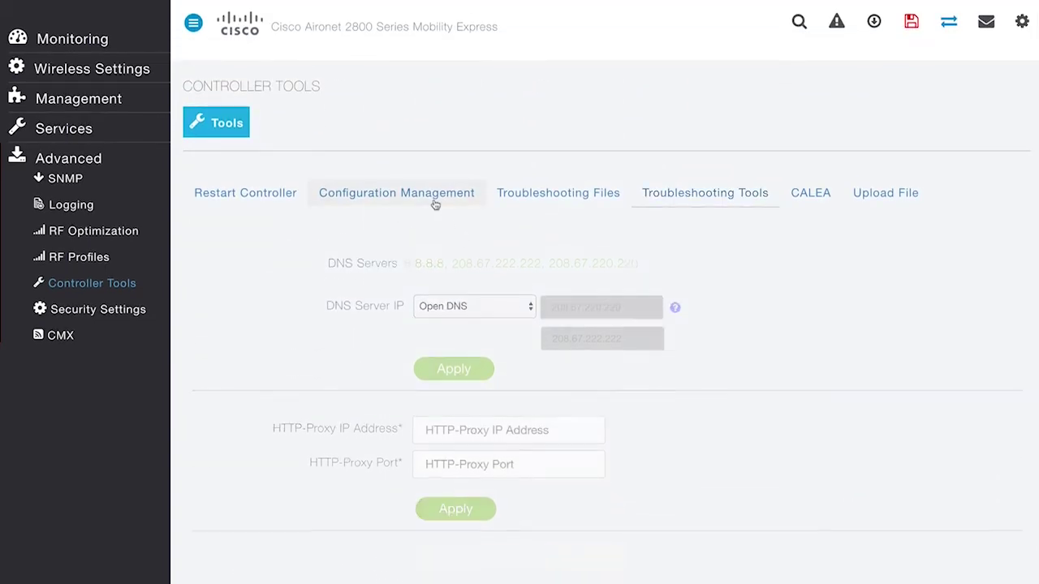
scroll(542, 315, down, 3)
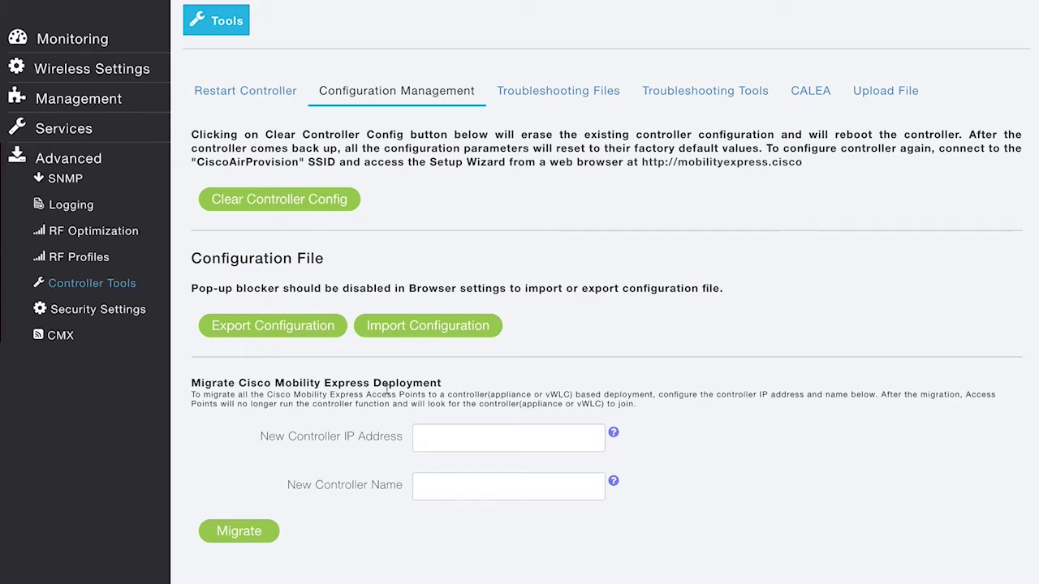
click(477, 431)
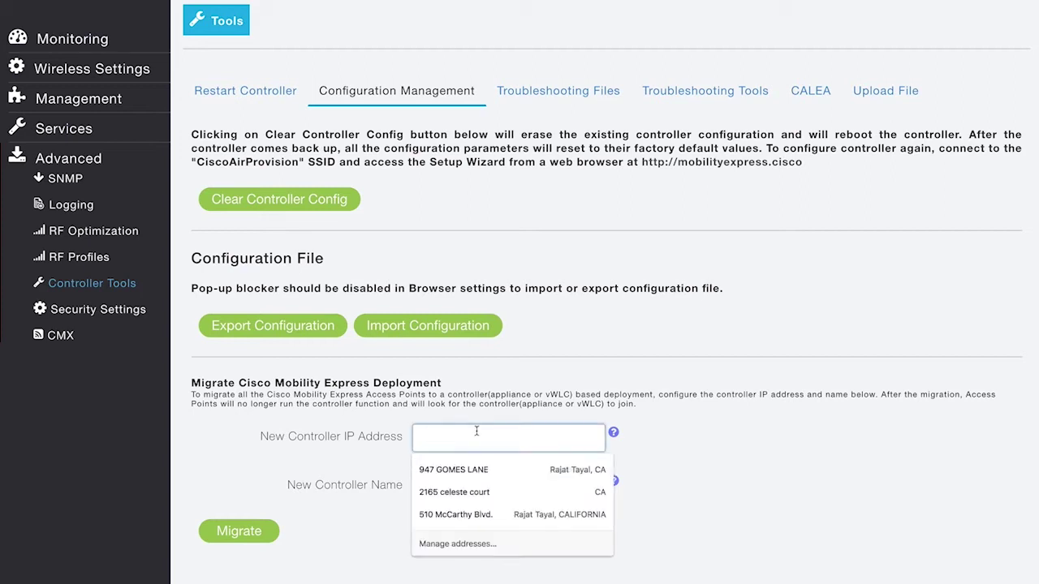
click(557, 361)
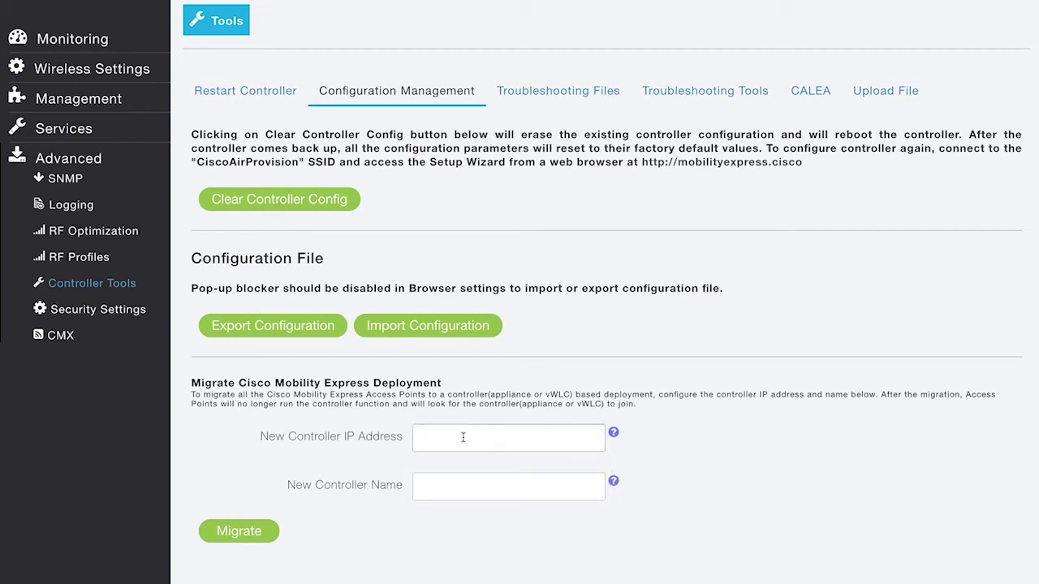